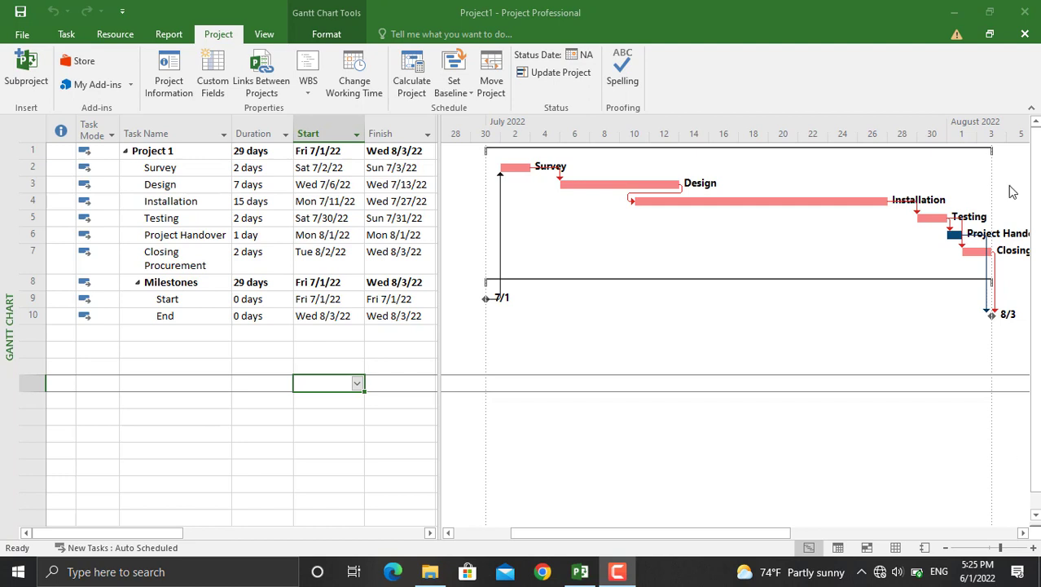
Step: Turn on outline numbers beside task names, then undo it
{"action": "left_click", "coordinate": [325, 34]}
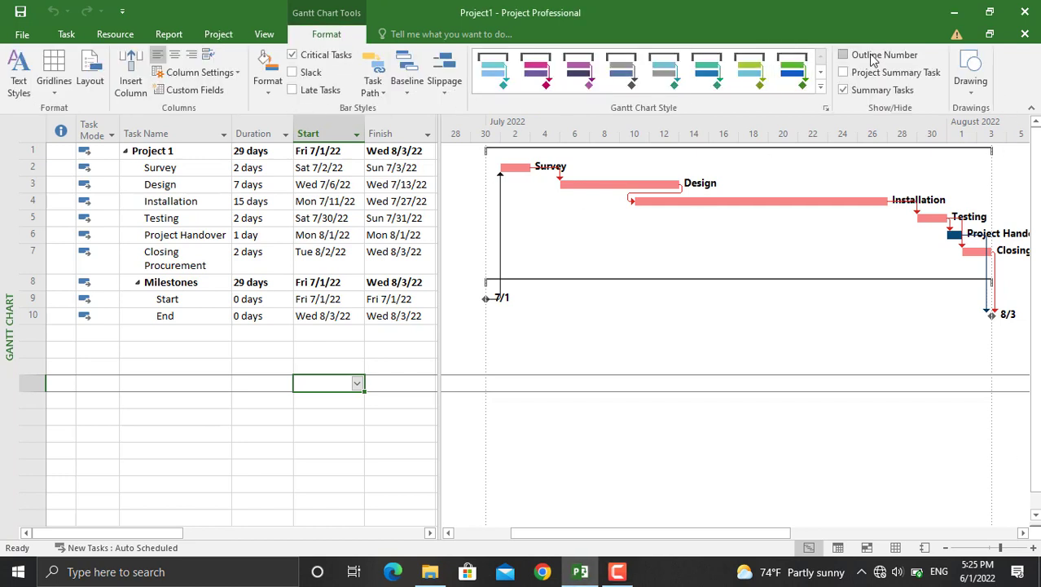
{"action": "left_click", "coordinate": [872, 56]}
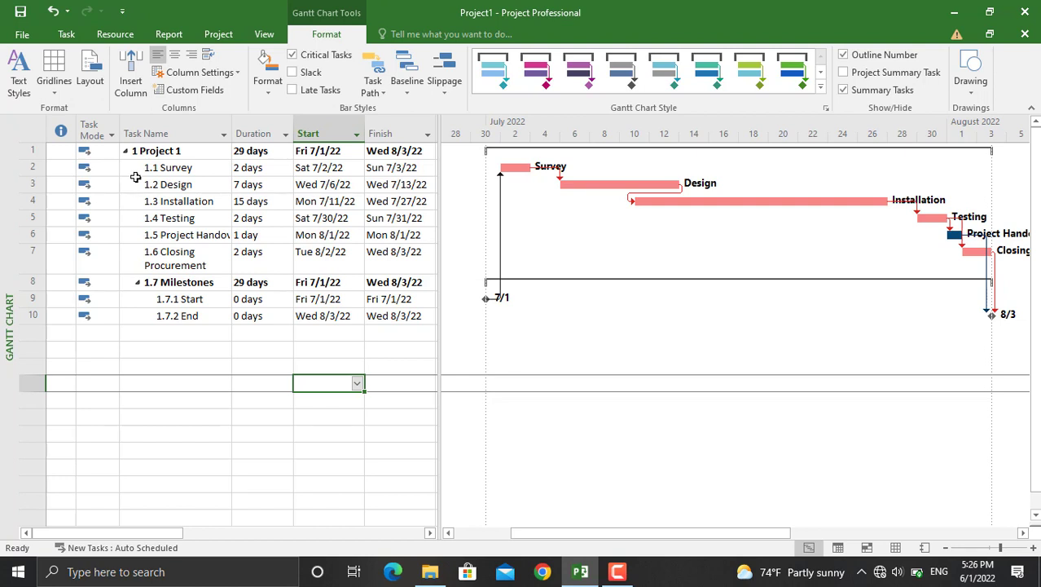
{"action": "key", "text": "ctrl+z"}
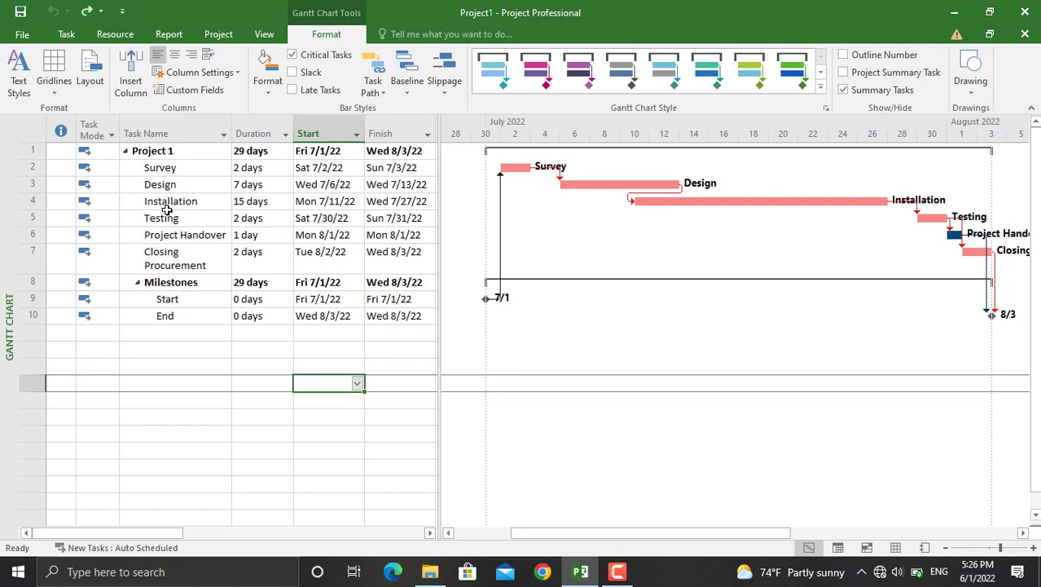
Step: Define the WBS code mask: uppercase letters for level 1, numbers for levels 2 and 3
{"action": "left_click", "coordinate": [217, 34]}
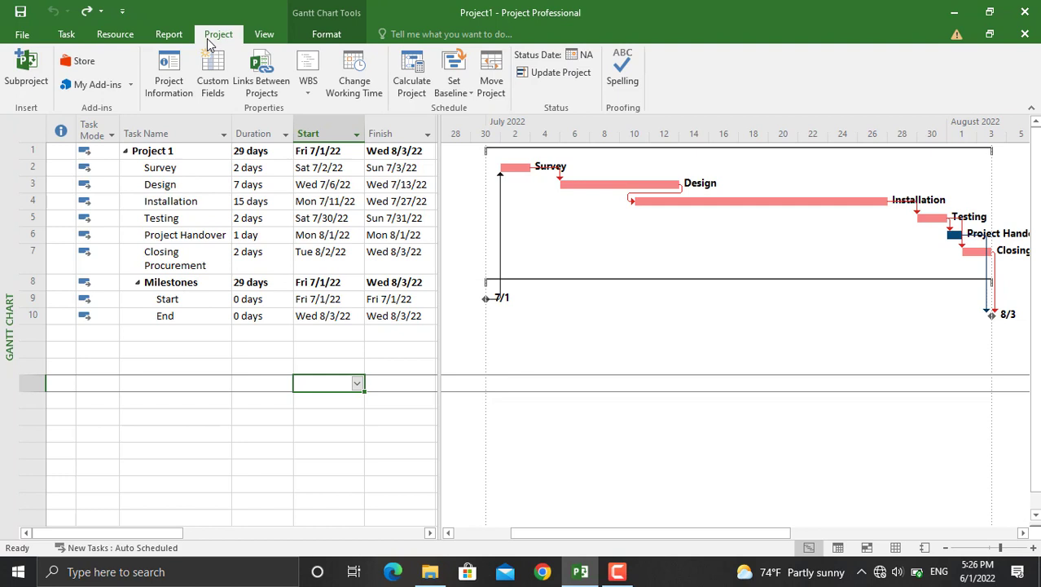
{"action": "left_click", "coordinate": [308, 84]}
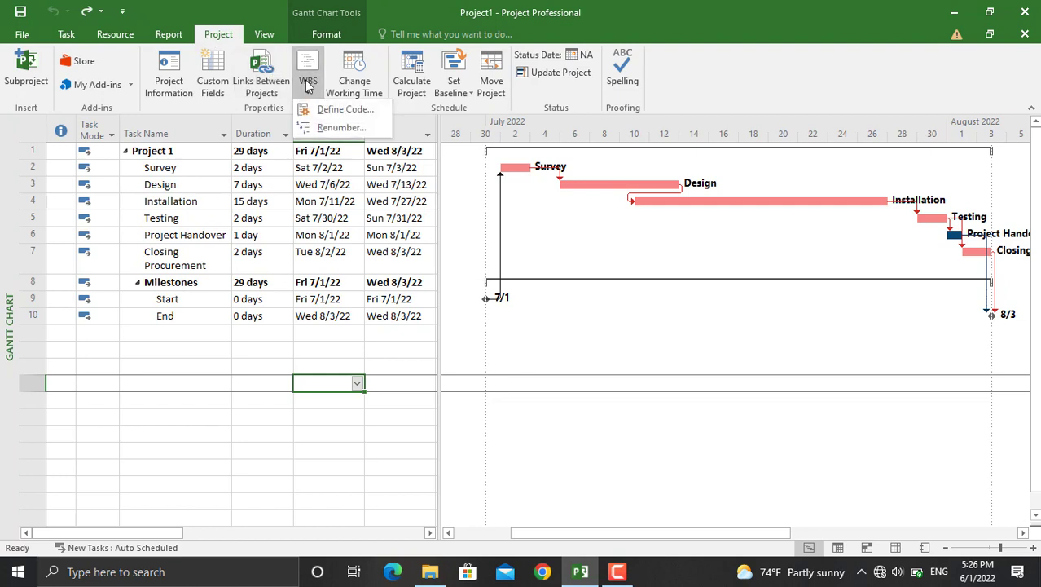
{"action": "left_click", "coordinate": [326, 116]}
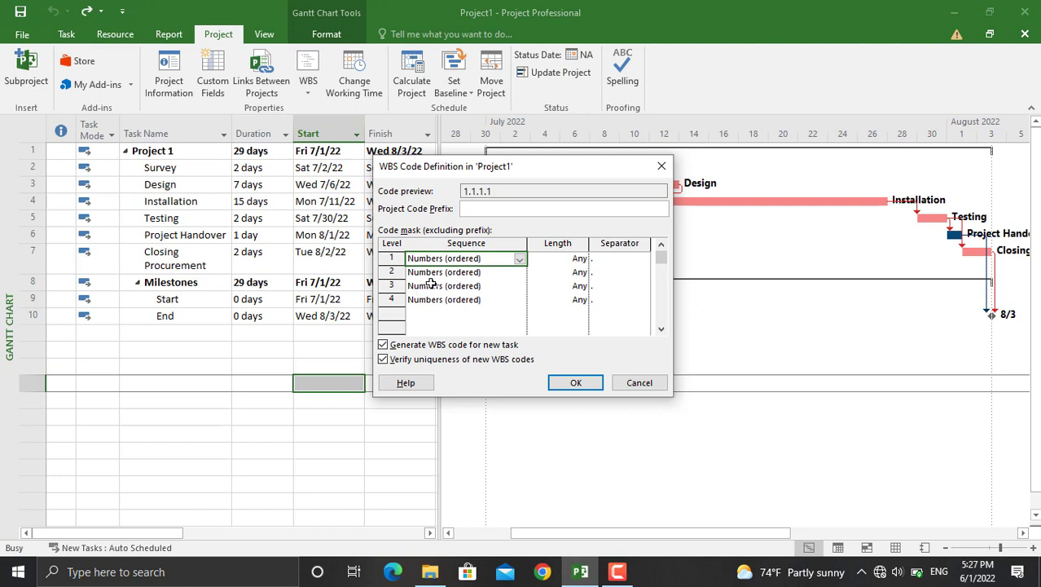
{"action": "left_click", "coordinate": [520, 259]}
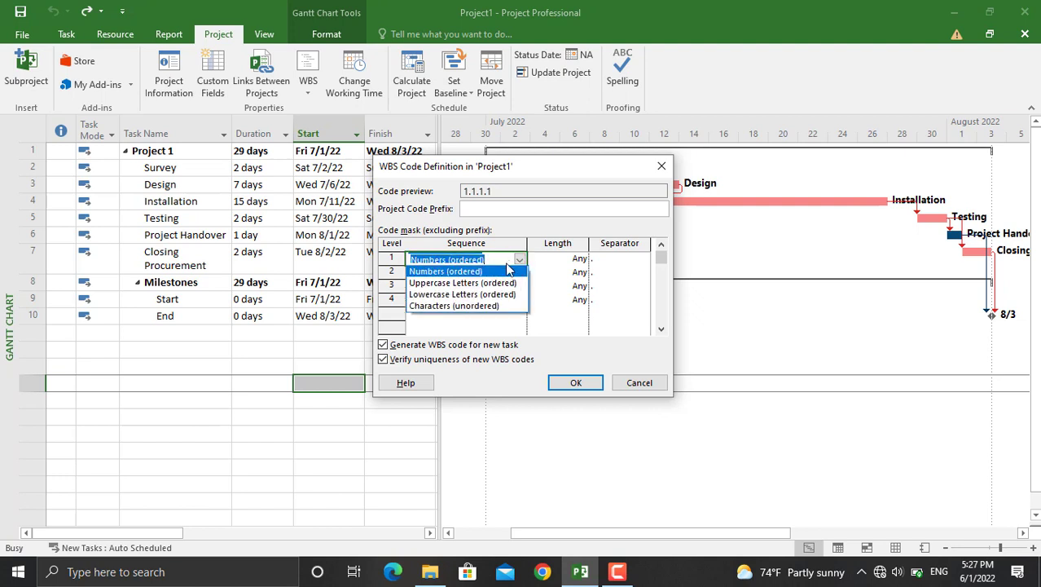
{"action": "left_click", "coordinate": [491, 283]}
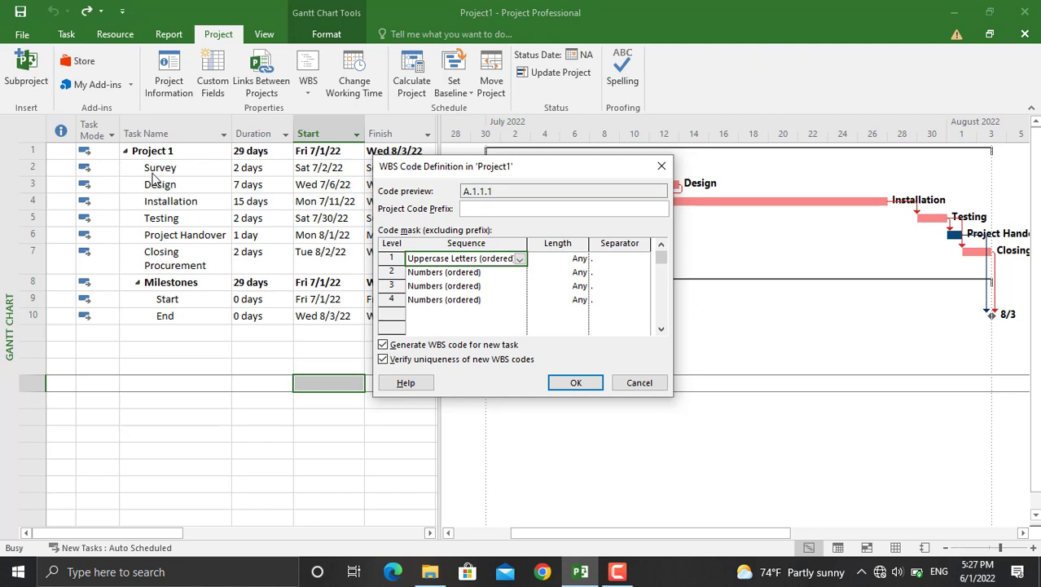
{"action": "left_click", "coordinate": [481, 272]}
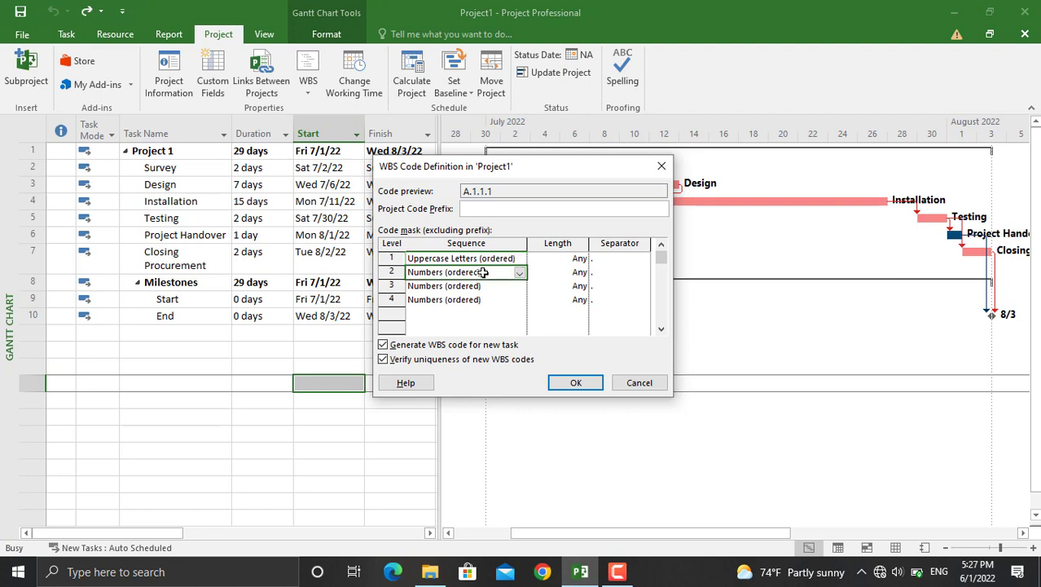
{"action": "left_click", "coordinate": [519, 273]}
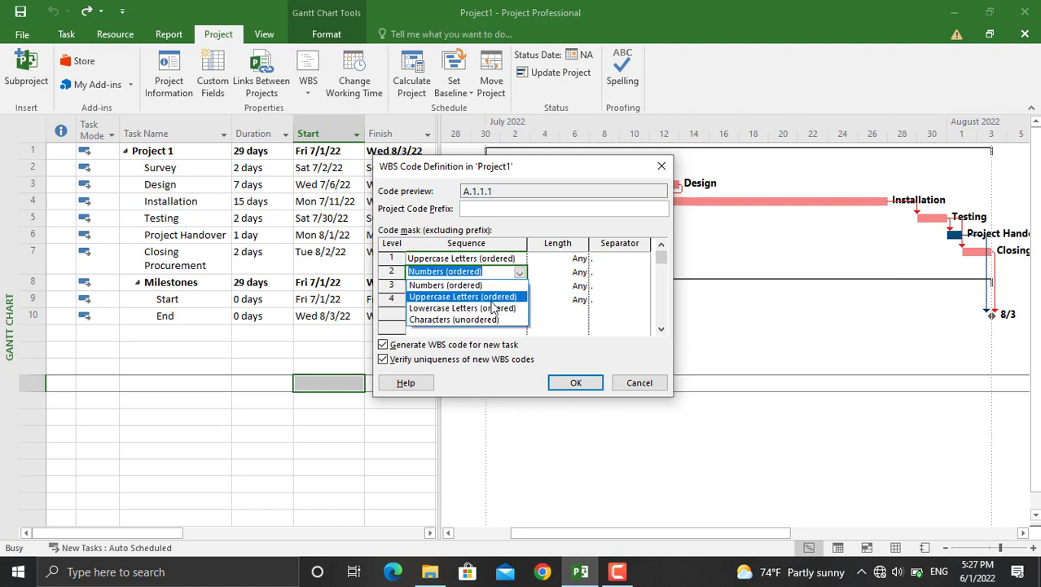
{"action": "left_click", "coordinate": [429, 283]}
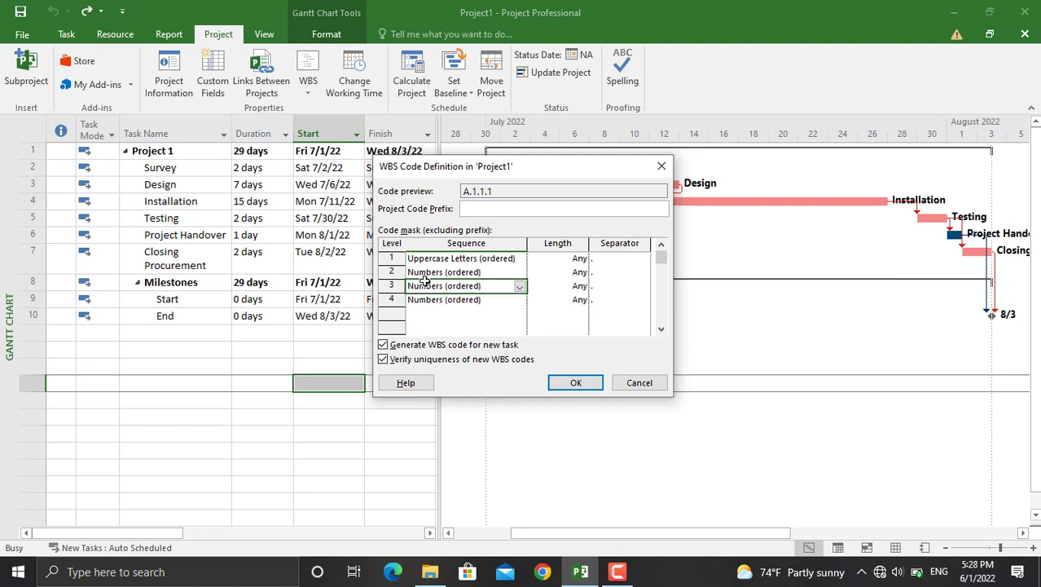
{"action": "left_click", "coordinate": [520, 287]}
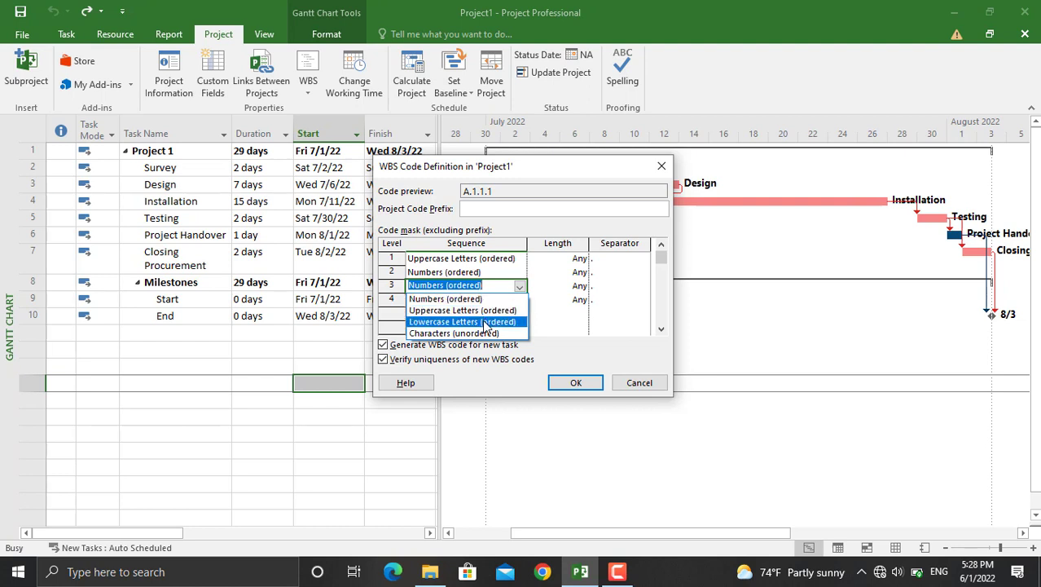
{"action": "left_click", "coordinate": [486, 323]}
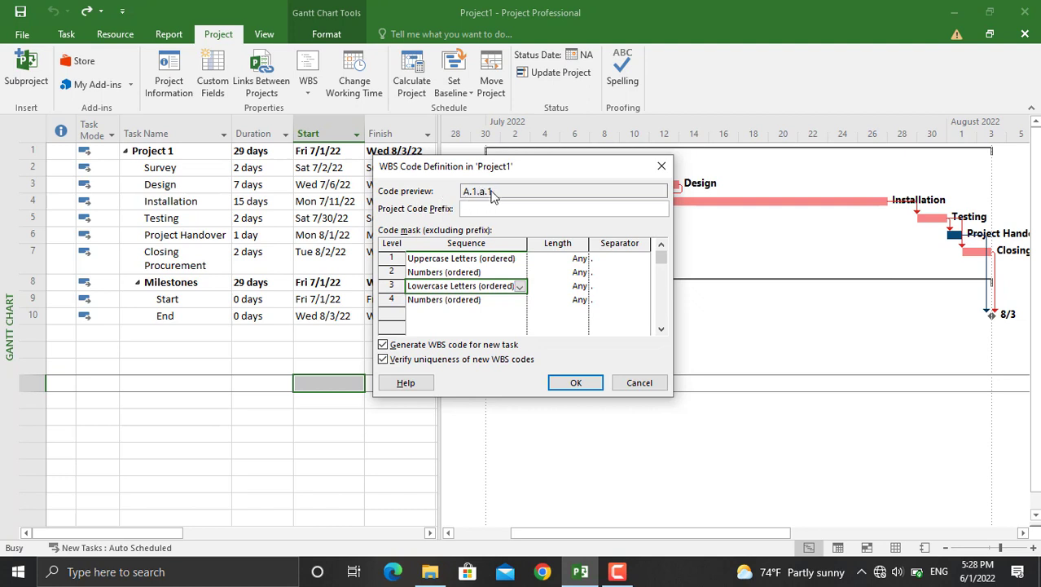
{"action": "left_click", "coordinate": [519, 287]}
{"action": "left_click", "coordinate": [493, 308]}
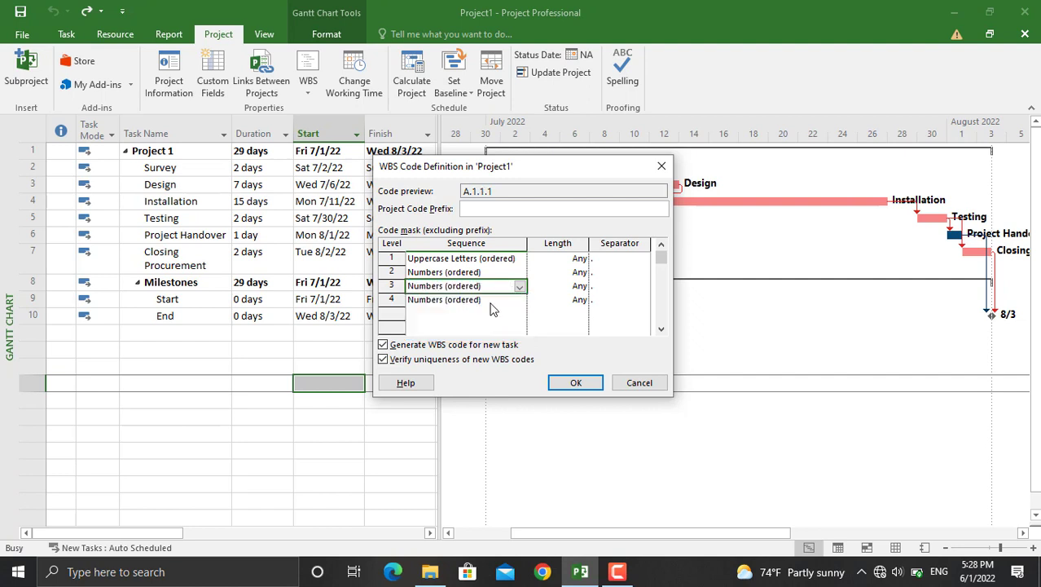
Step: Apply the A.1.1.1 code mask and insert a WBS column before Task Name
{"action": "left_click", "coordinate": [560, 383]}
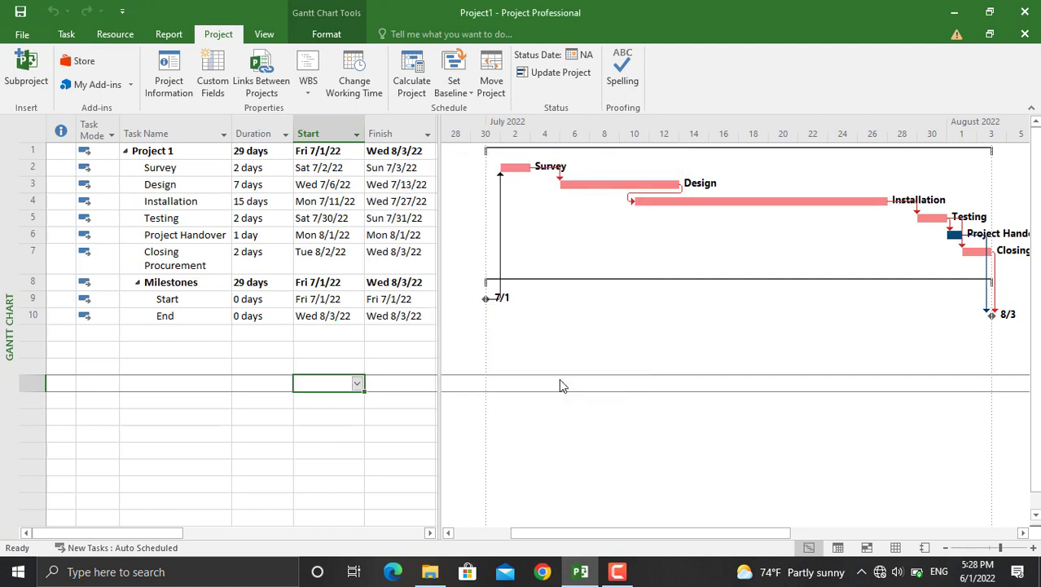
{"action": "right_click", "coordinate": [137, 129]}
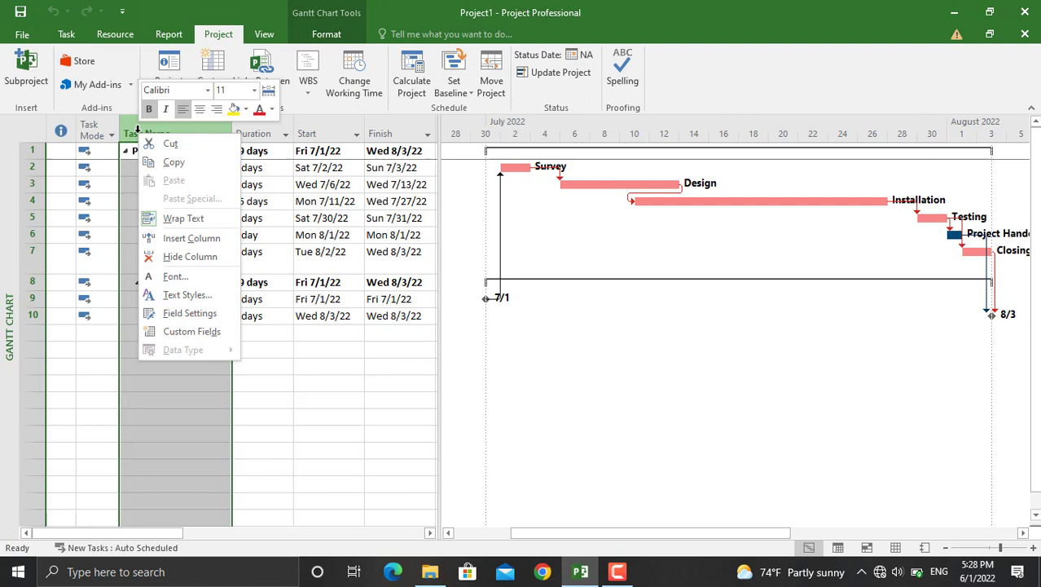
{"action": "left_click", "coordinate": [198, 239]}
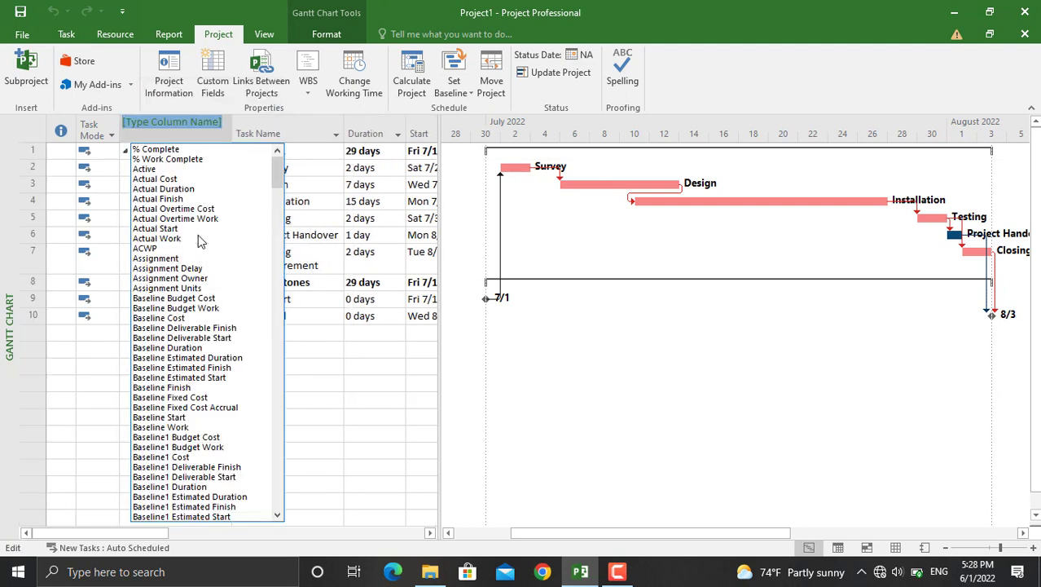
{"action": "type", "text": "wbS"}
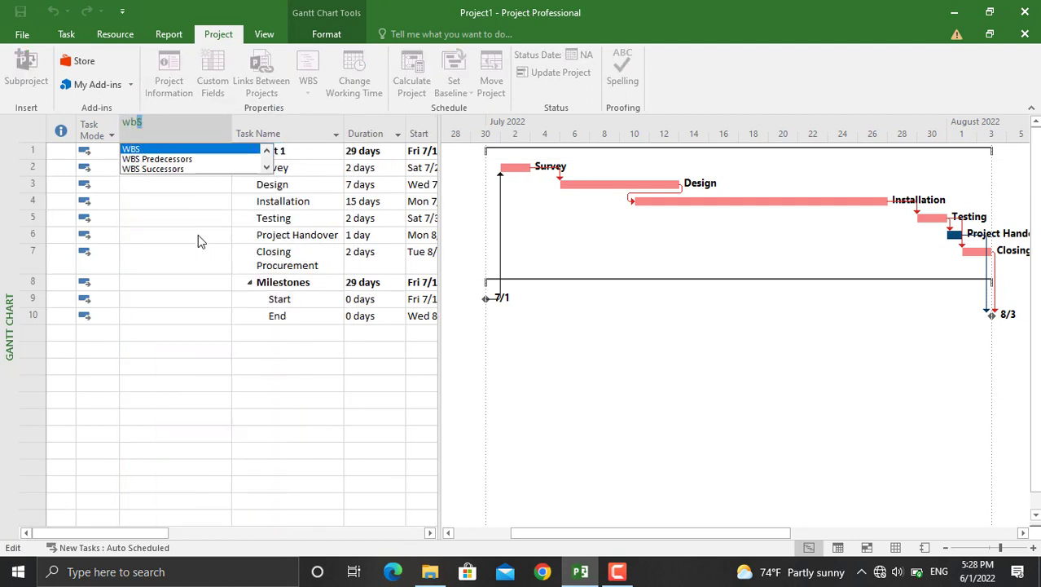
{"action": "key", "text": "Return"}
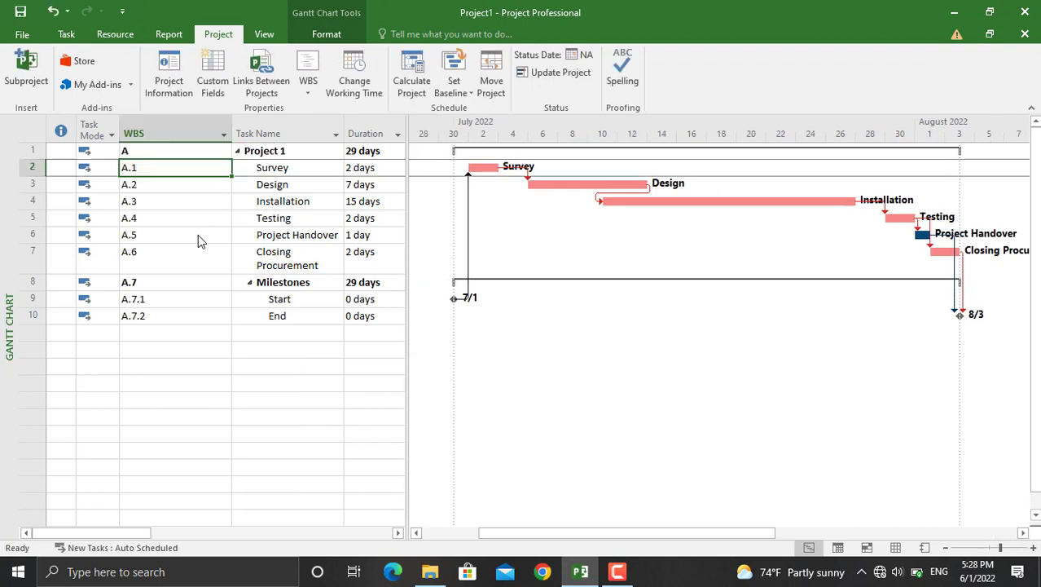
Step: Autofit the WBS column and widen the table to reveal Start and Finish
{"action": "double_click", "coordinate": [233, 128]}
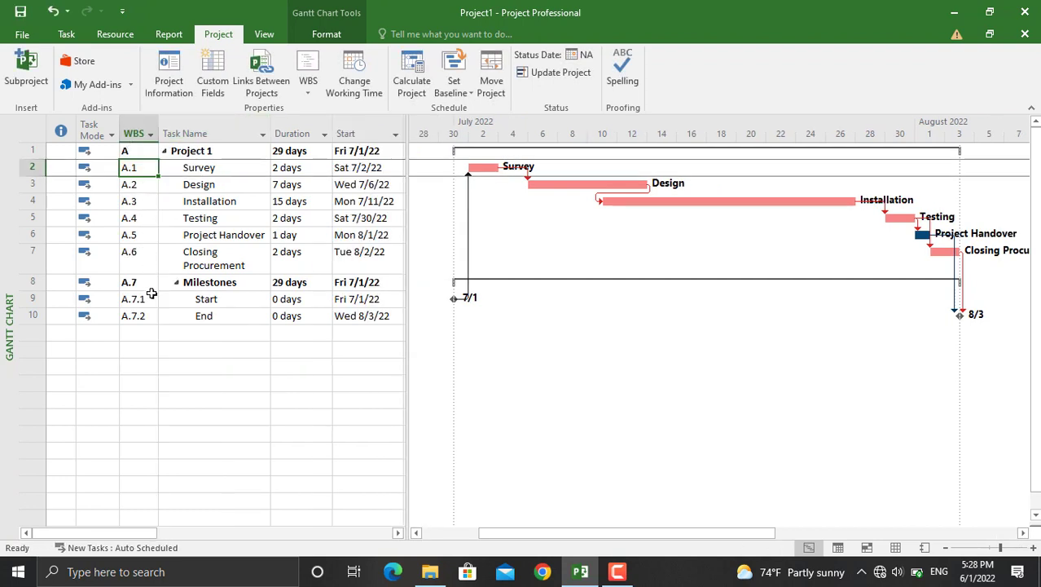
{"action": "mouse_move", "coordinate": [461, 142]}
{"action": "left_mouse_down"}
{"action": "mouse_move", "coordinate": [490, 145]}
{"action": "mouse_move", "coordinate": [466, 144]}
{"action": "left_mouse_up"}
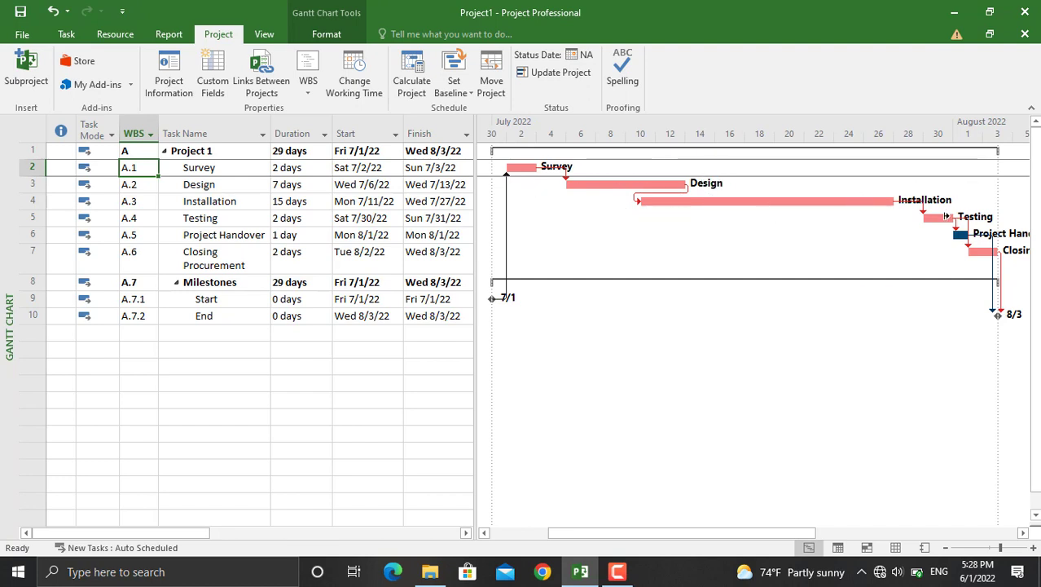
{"action": "mouse_move", "coordinate": [947, 217]}
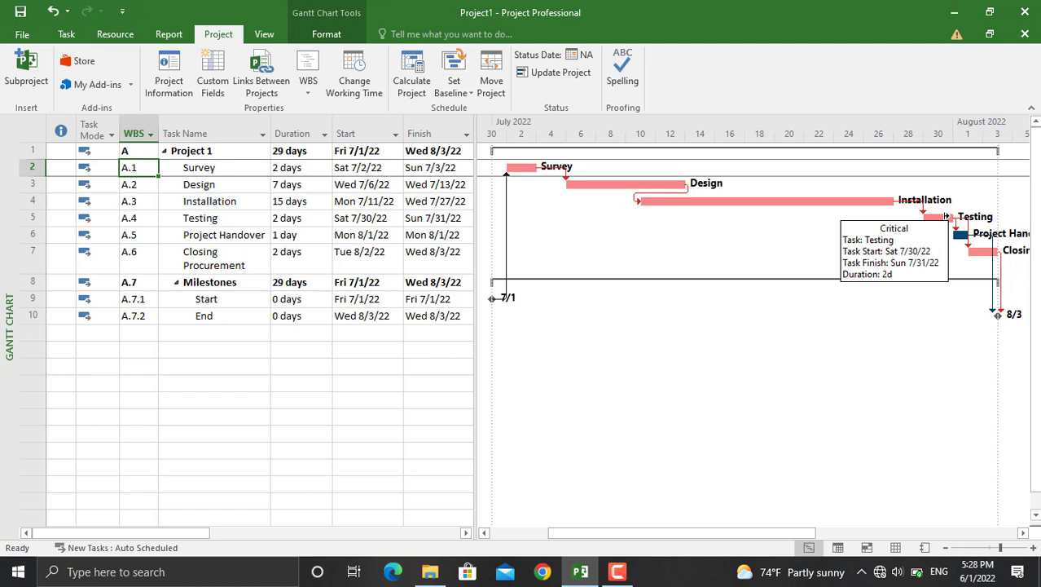
Step: Save the main Baseline slot for the entire project
{"action": "left_click", "coordinate": [465, 96]}
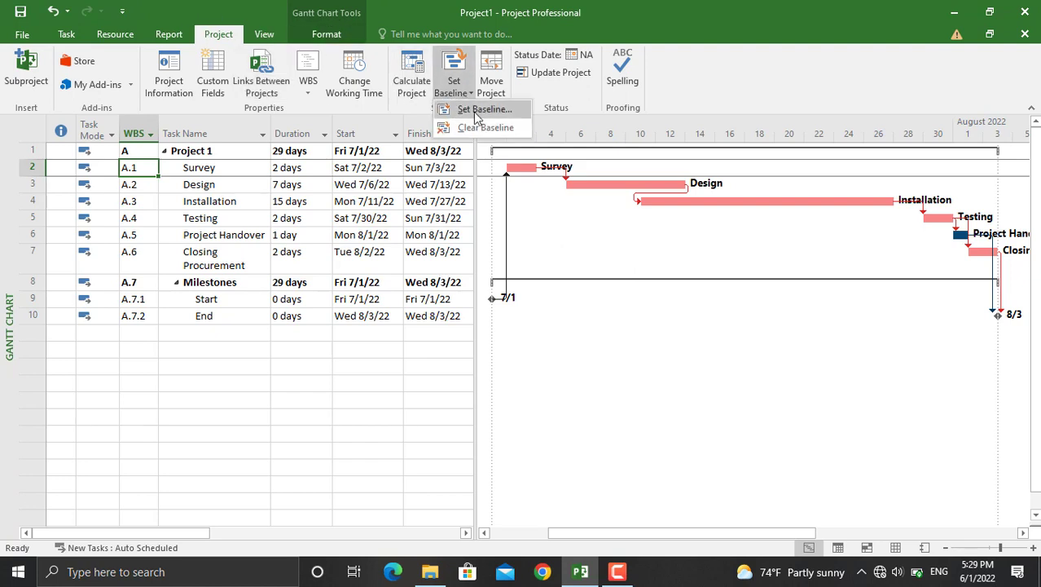
{"action": "left_click", "coordinate": [477, 114]}
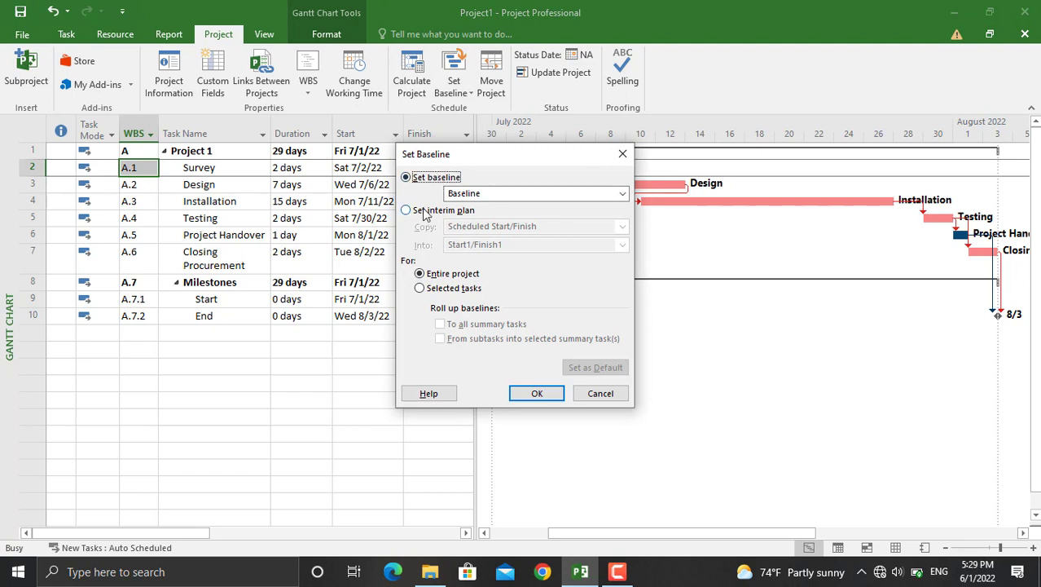
{"action": "left_click", "coordinate": [528, 192]}
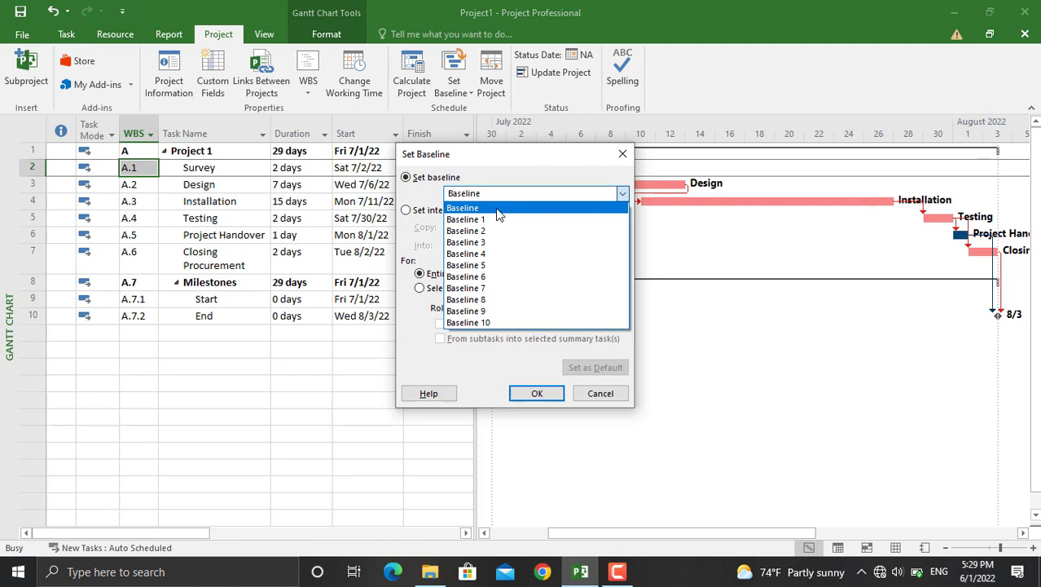
{"action": "left_click", "coordinate": [495, 208]}
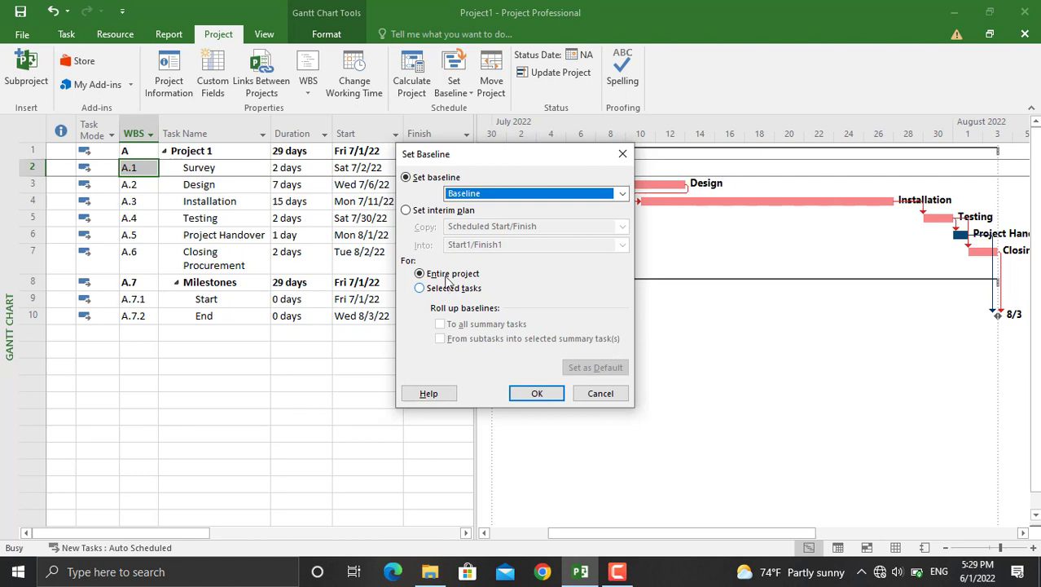
{"action": "left_click", "coordinate": [536, 393]}
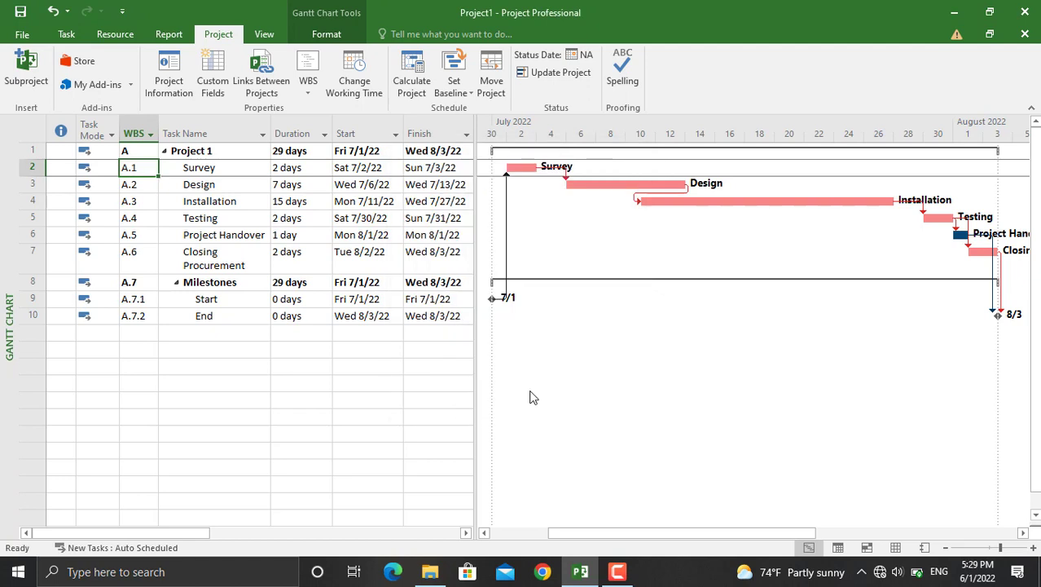
Step: Switch the schedule from Gantt Chart to the Tracking Gantt view
{"action": "left_click", "coordinate": [57, 34]}
{"action": "left_click", "coordinate": [19, 87]}
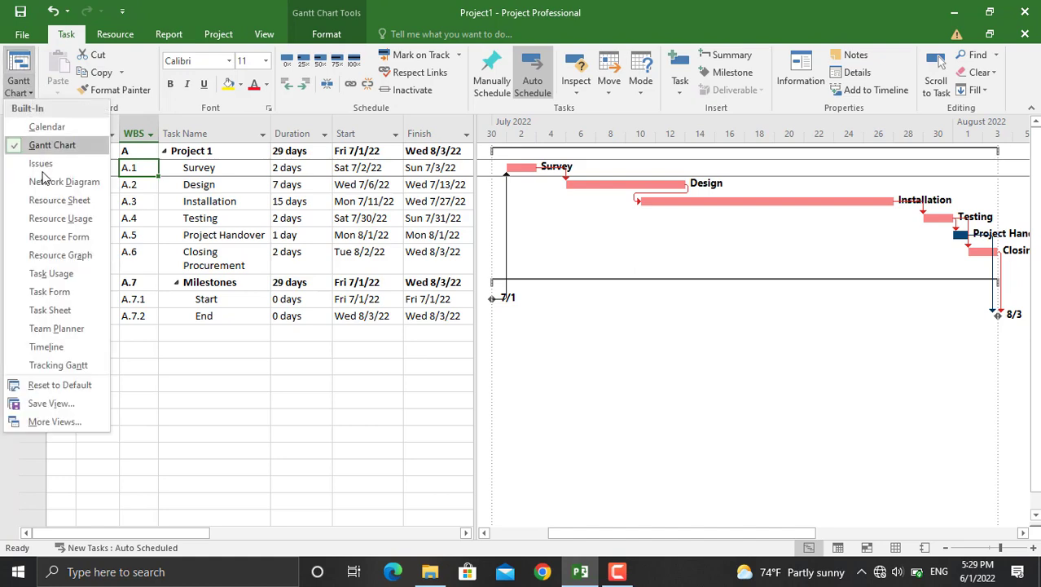
{"action": "left_click", "coordinate": [58, 365]}
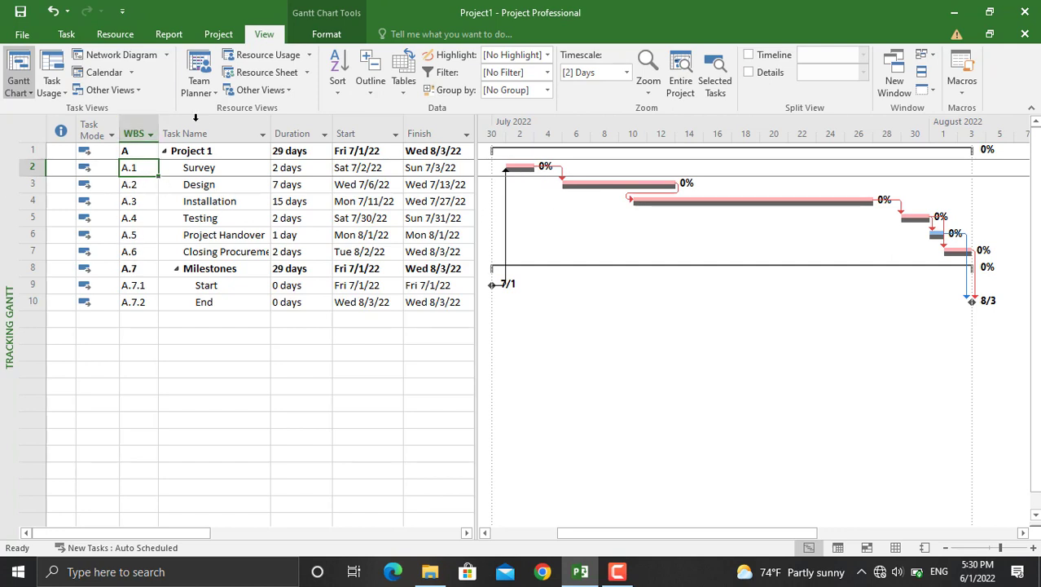
Step: Insert a % Complete column before the WBS column
{"action": "left_click", "coordinate": [132, 127]}
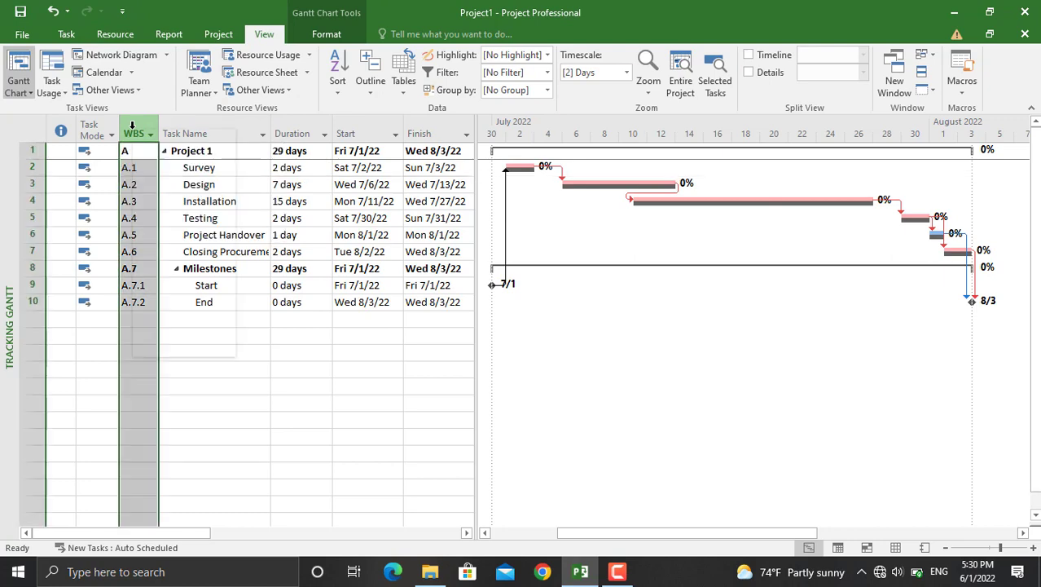
{"action": "right_click", "coordinate": [132, 128]}
{"action": "left_click", "coordinate": [186, 235]}
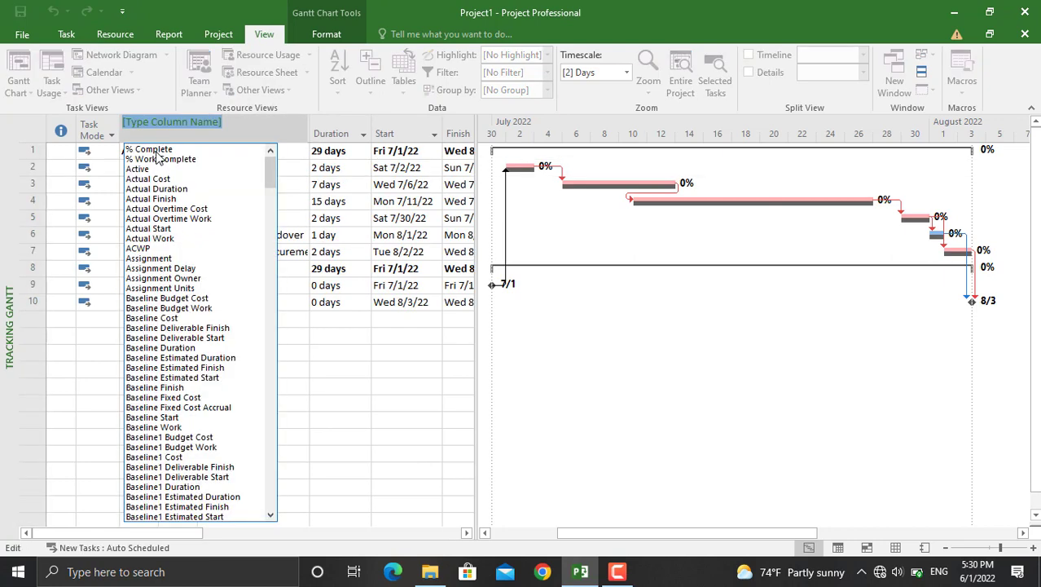
{"action": "left_click", "coordinate": [155, 150]}
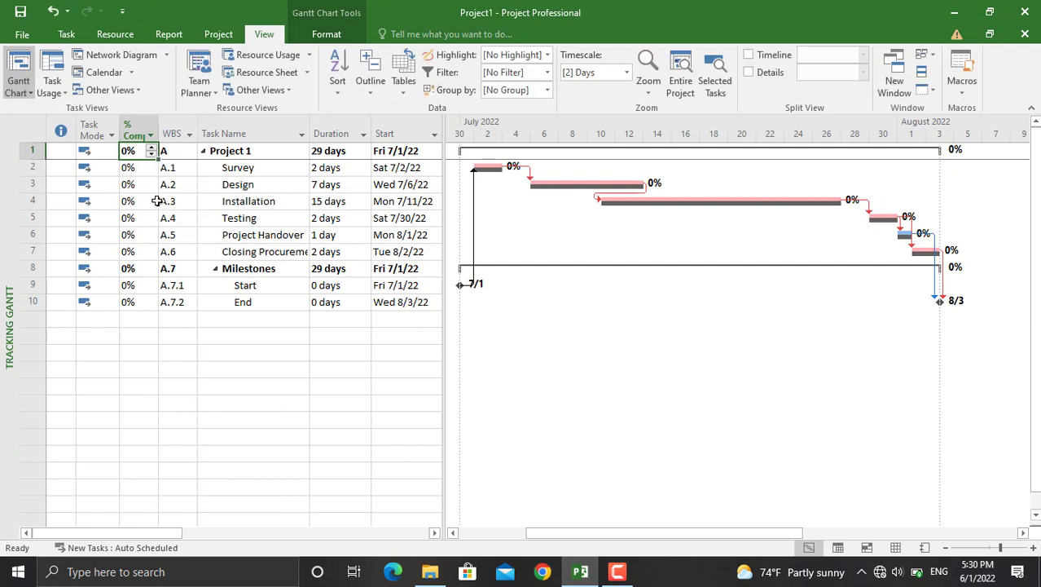
Step: Try 50% complete for Survey, undo it, and widen the table to show Finish
{"action": "left_click", "coordinate": [140, 169]}
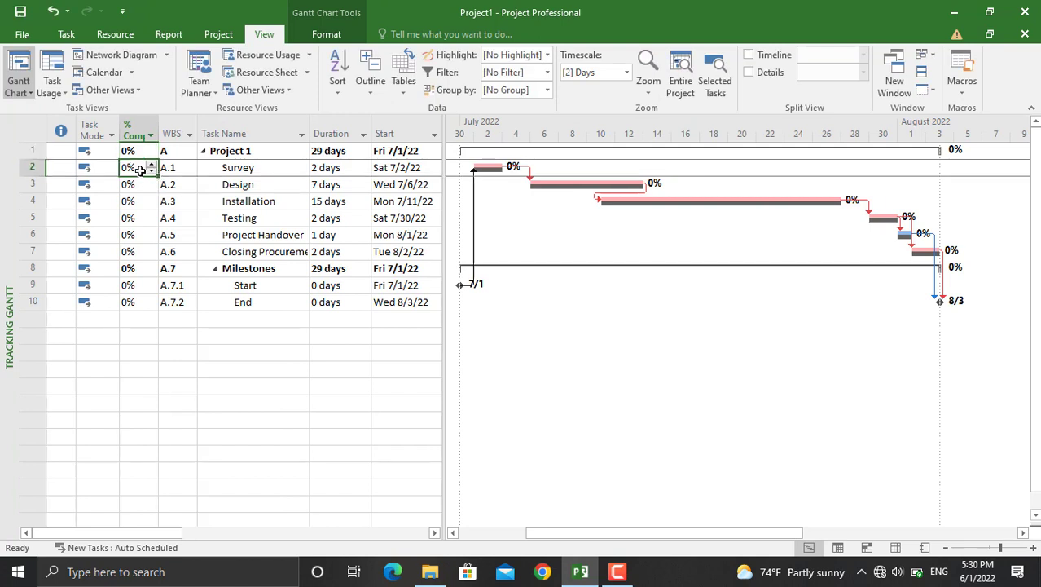
{"action": "type", "text": "50"}
{"action": "key", "text": "Return"}
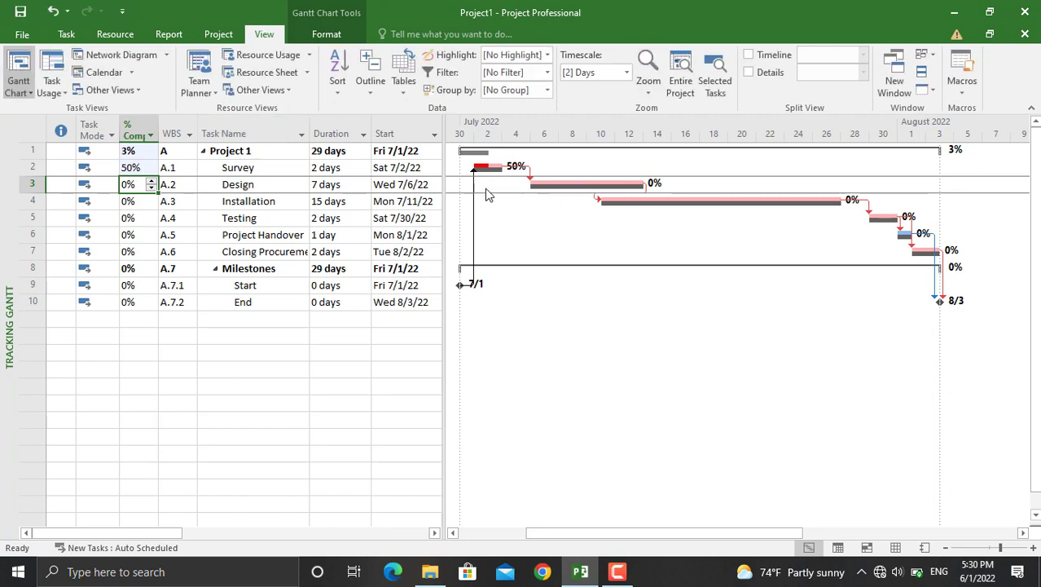
{"action": "key", "text": "ctrl+z"}
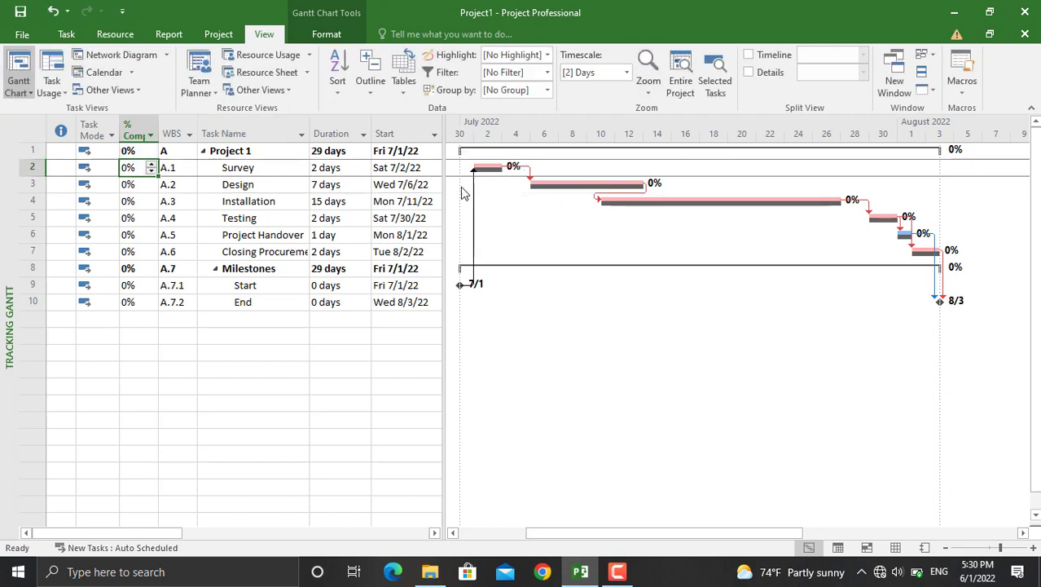
{"action": "left_click_drag", "start_coordinate": [445, 194], "coordinate": [512, 194]}
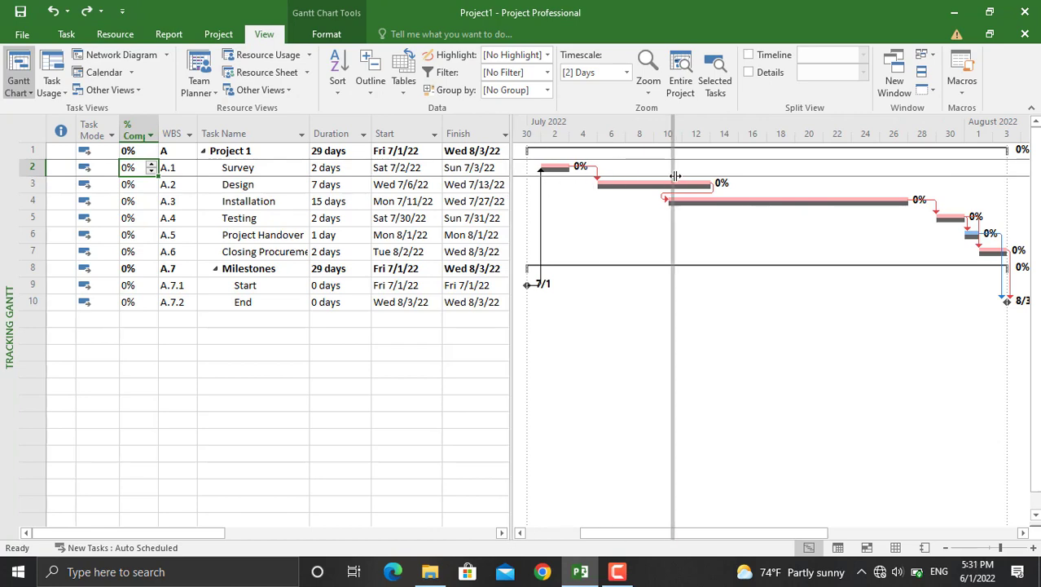
Step: Add Baseline Start and Baseline Finish columns after the Finish column
{"action": "left_click_drag", "start_coordinate": [676, 176], "coordinate": [683, 176]}
{"action": "left_click", "coordinate": [554, 131]}
{"action": "key", "text": "Insert"}
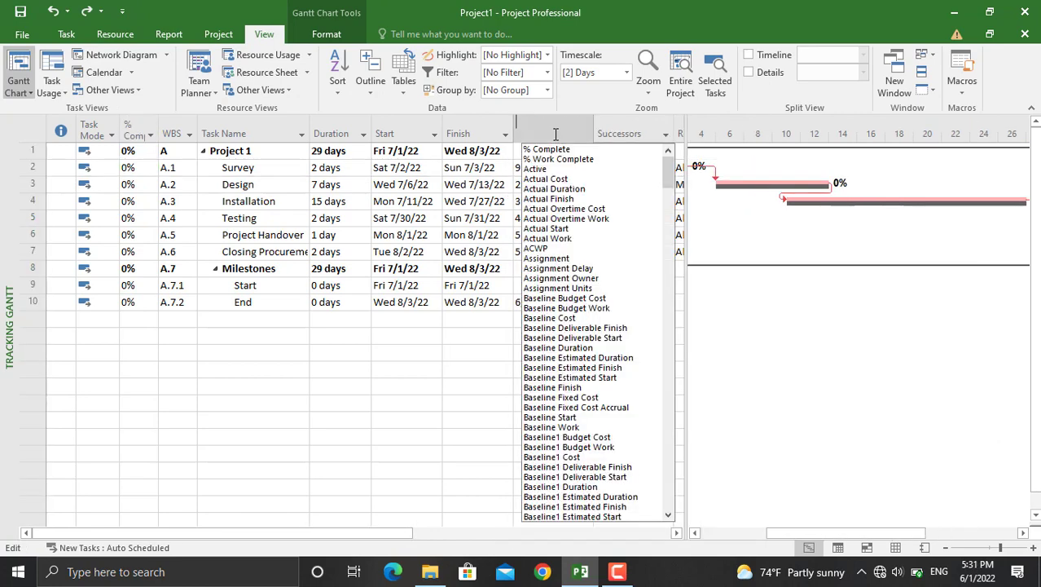
{"action": "type", "text": "ba"}
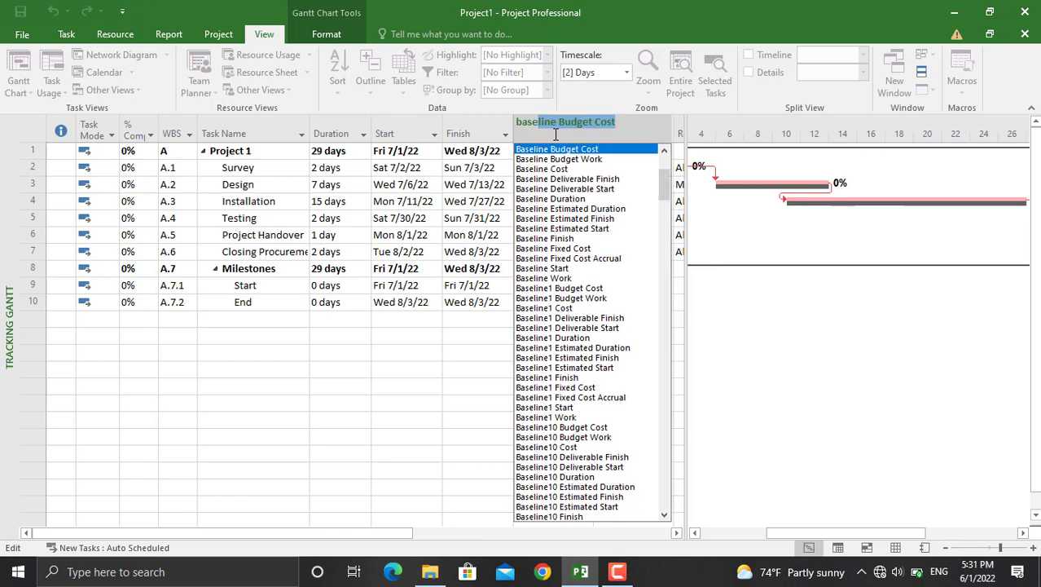
{"action": "type", "text": "seline s"}
{"action": "key", "text": "Return"}
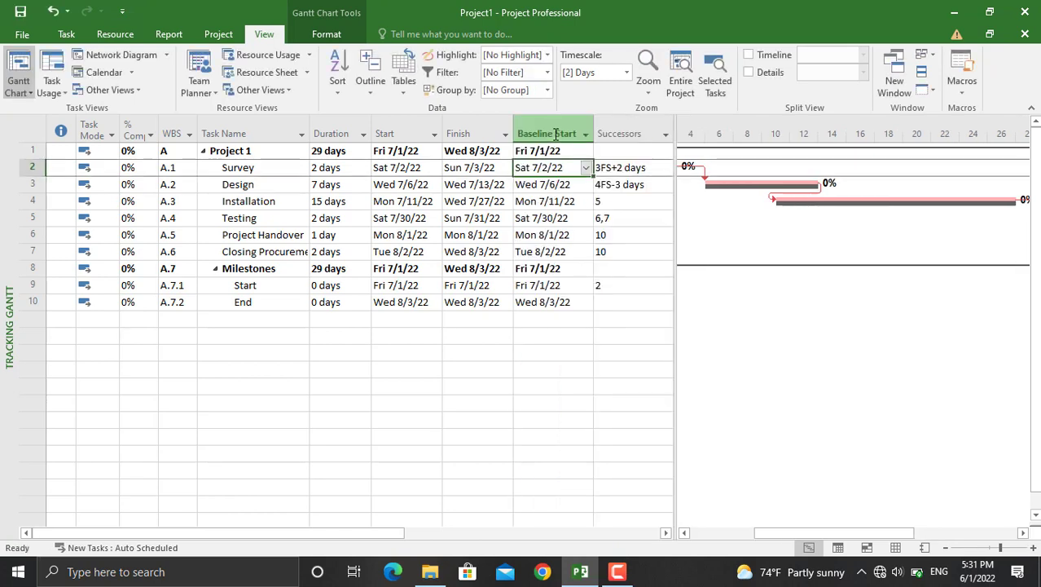
{"action": "left_click", "coordinate": [599, 134]}
{"action": "key", "text": "Insert"}
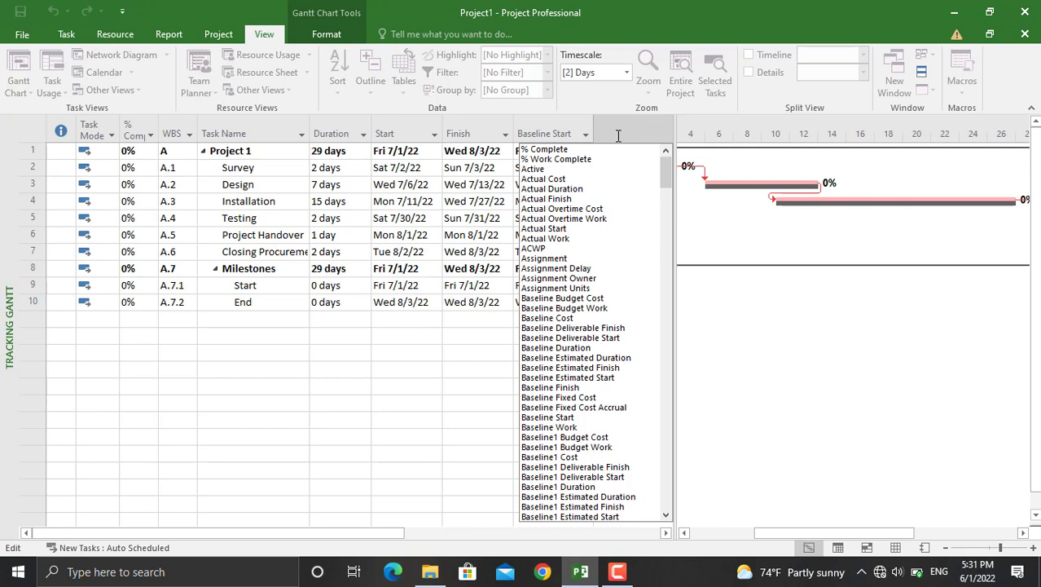
{"action": "type", "text": "baseline finish"}
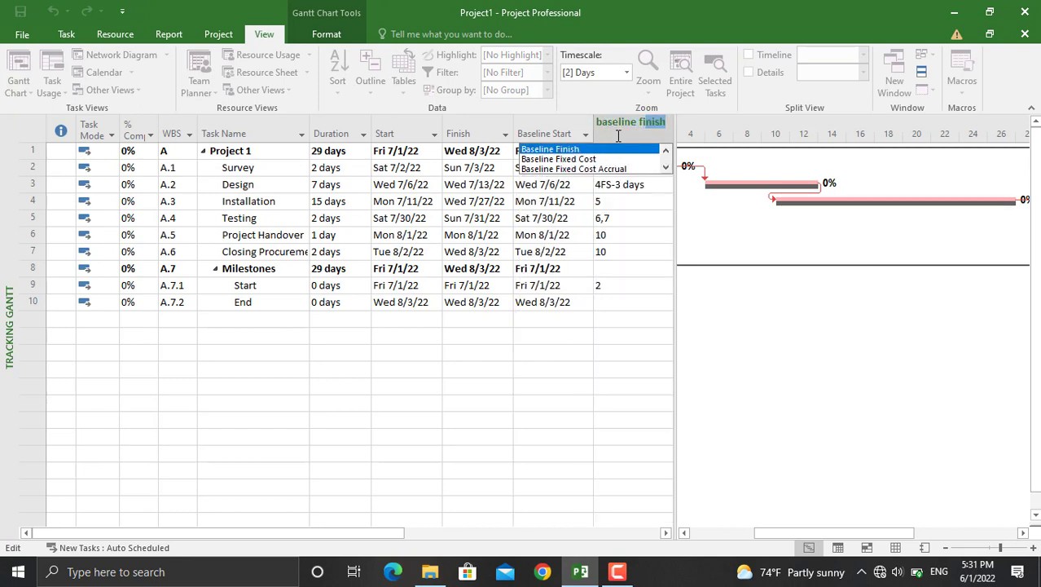
{"action": "key", "text": "Return"}
Step: Add Baseline Cost and Actual Cost columns before Resource Names and Cost
{"action": "left_click", "coordinate": [627, 167]}
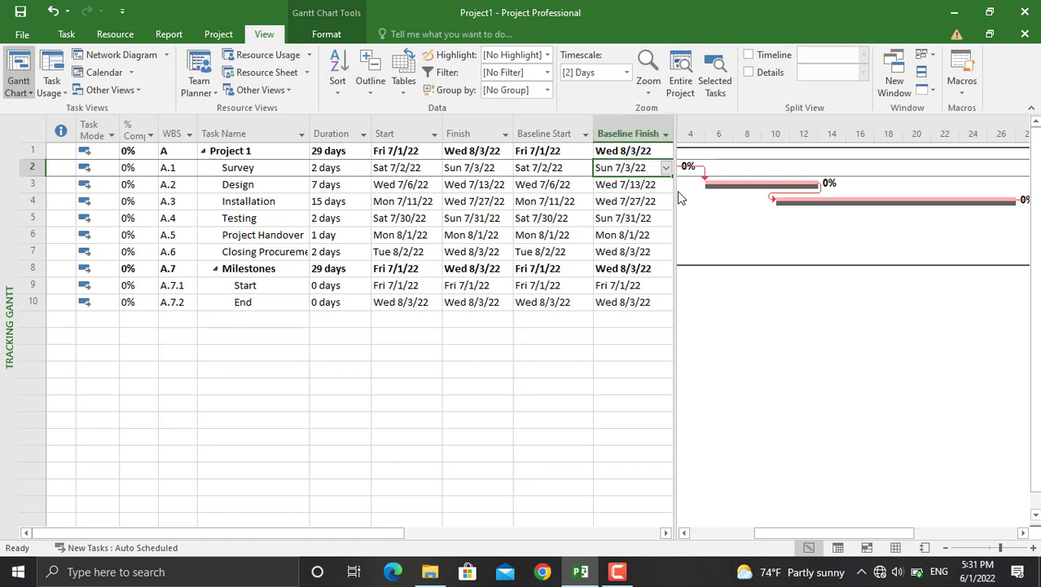
{"action": "left_click_drag", "start_coordinate": [675, 190], "coordinate": [857, 189]}
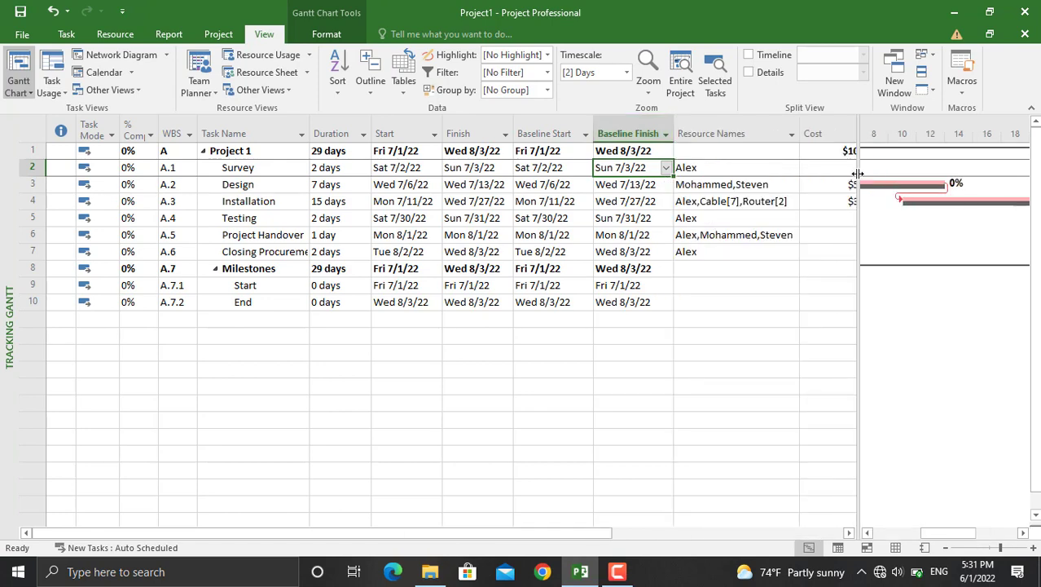
{"action": "left_click", "coordinate": [724, 123]}
{"action": "key", "text": "Insert"}
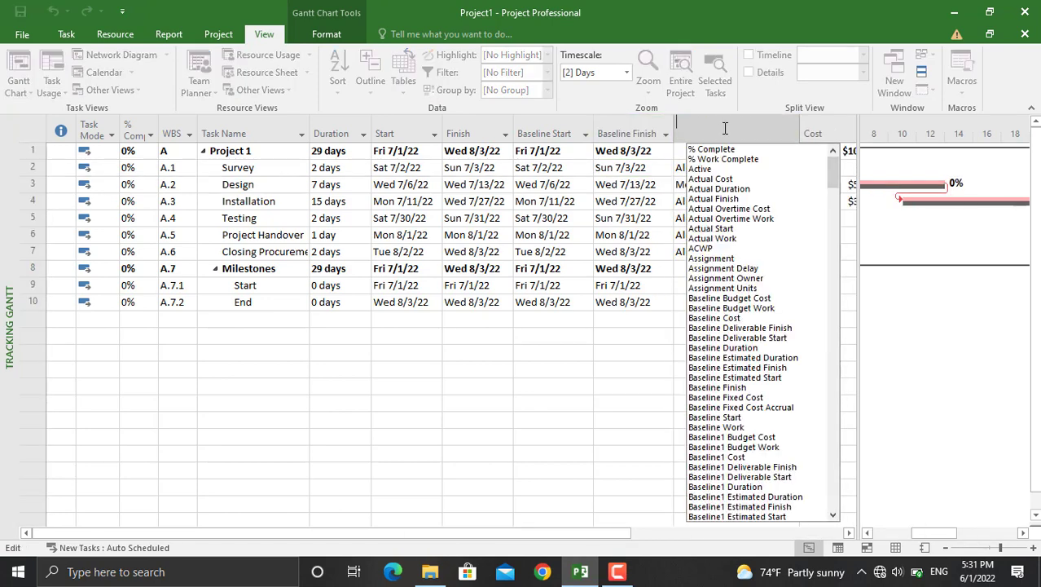
{"action": "type", "text": "base;"}
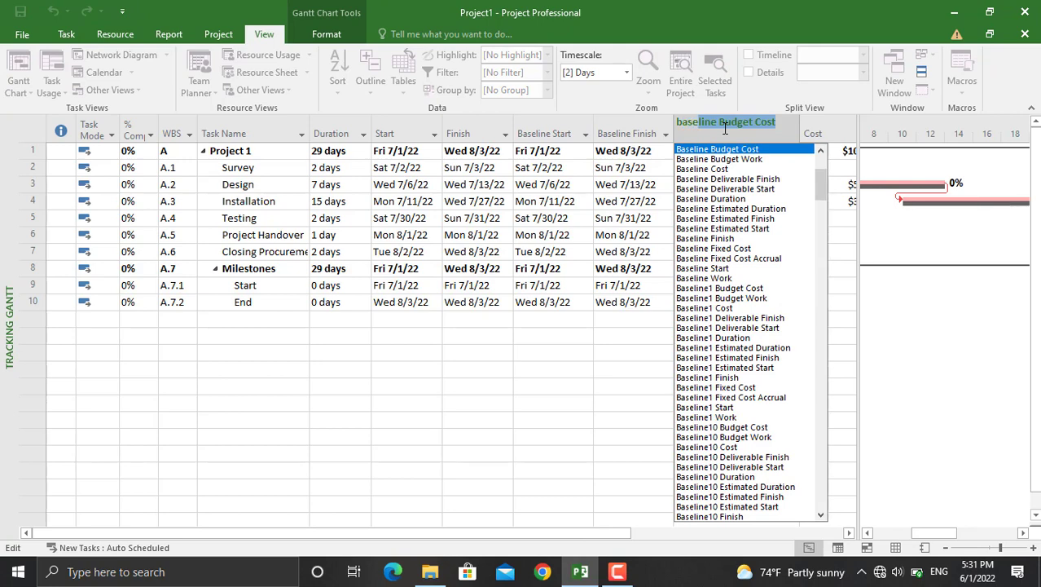
{"action": "type", "text": "line"}
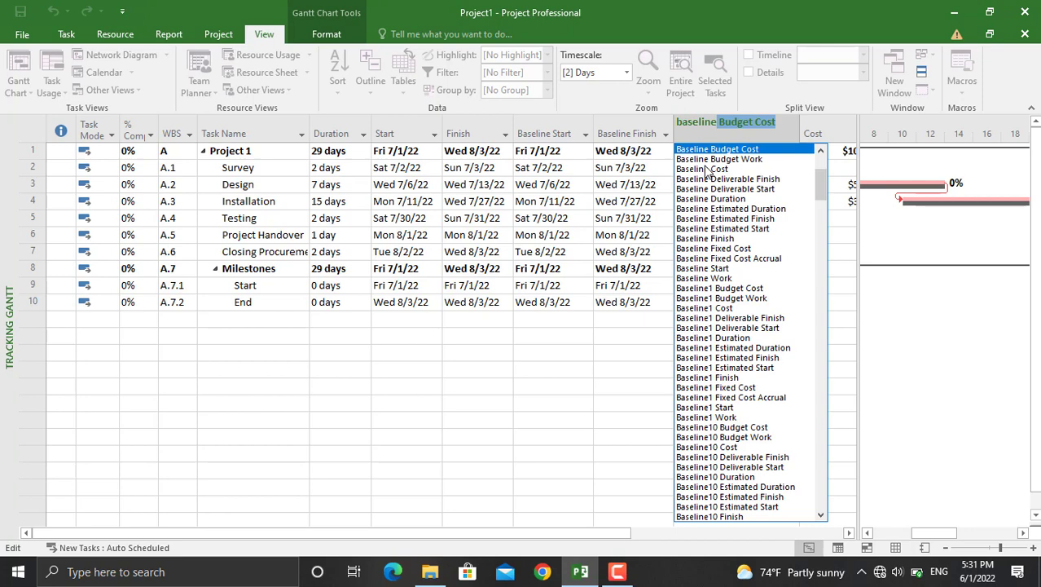
{"action": "key", "text": "Escape"}
{"action": "key", "text": "Return"}
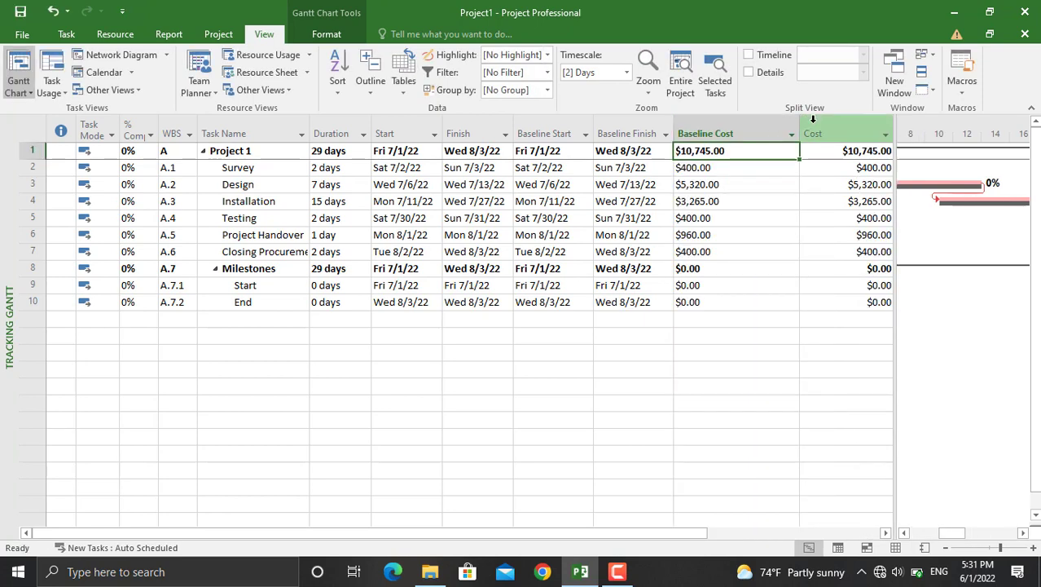
{"action": "key", "text": "Insert"}
{"action": "type", "text": "act"}
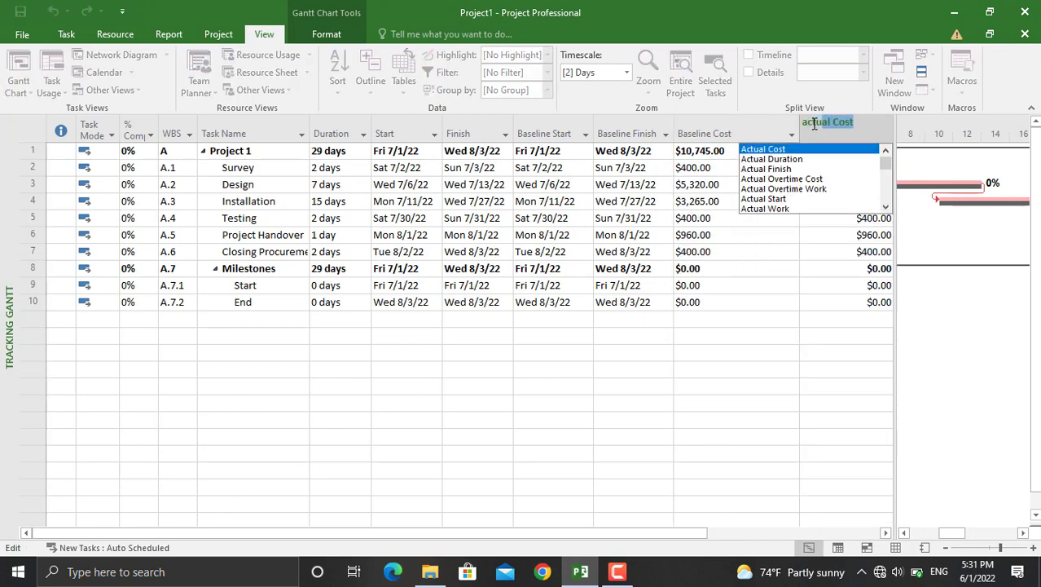
{"action": "type", "text": "ual"}
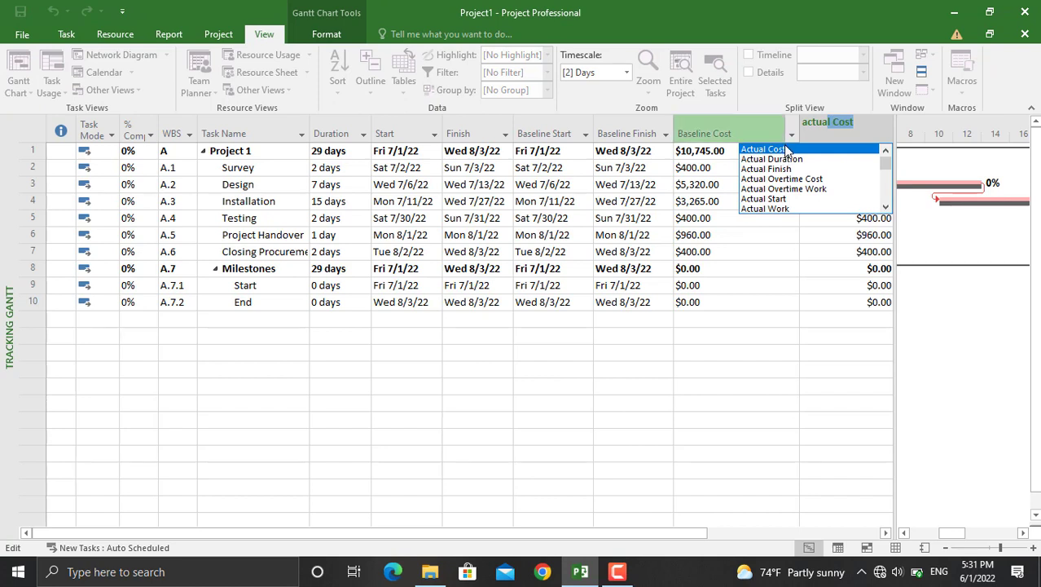
{"action": "left_click", "coordinate": [787, 151]}
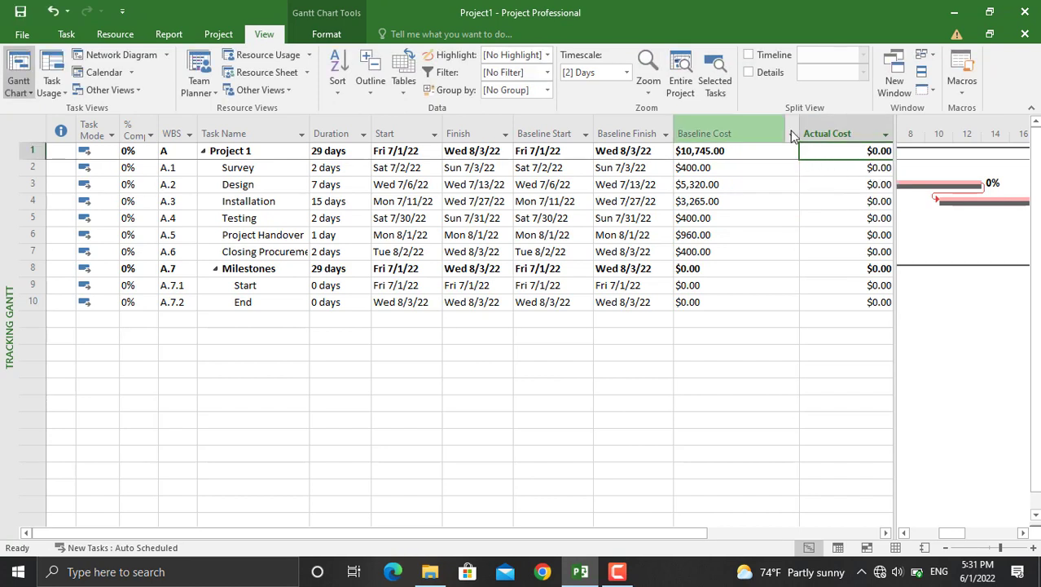
Step: Narrow the Baseline Cost and Actual Cost columns and fit the entire project in the chart
{"action": "left_click_drag", "start_coordinate": [796, 128], "coordinate": [744, 128]}
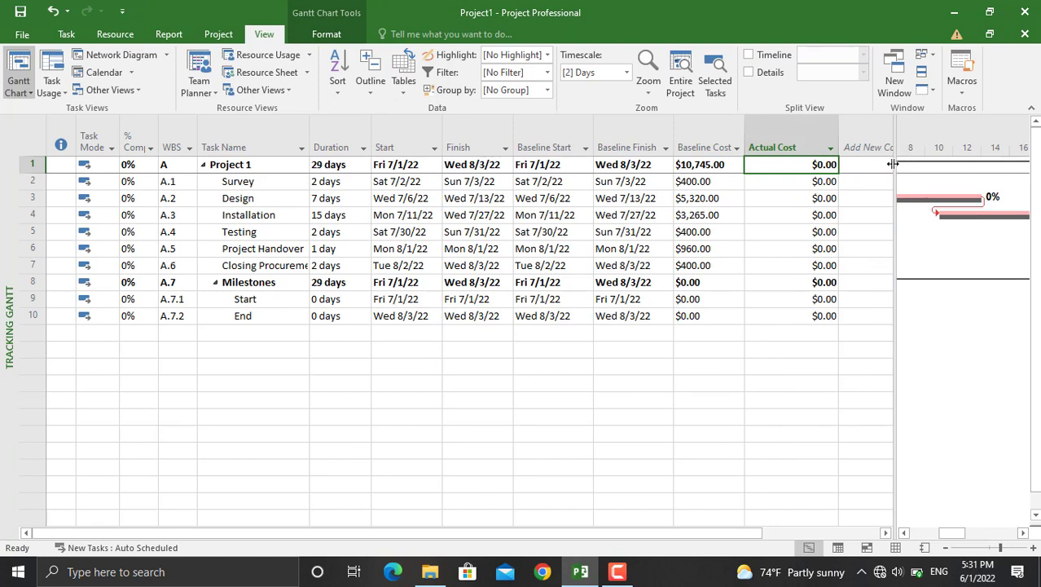
{"action": "left_click_drag", "start_coordinate": [838, 132], "coordinate": [806, 132]}
{"action": "left_click_drag", "start_coordinate": [894, 163], "coordinate": [809, 164]}
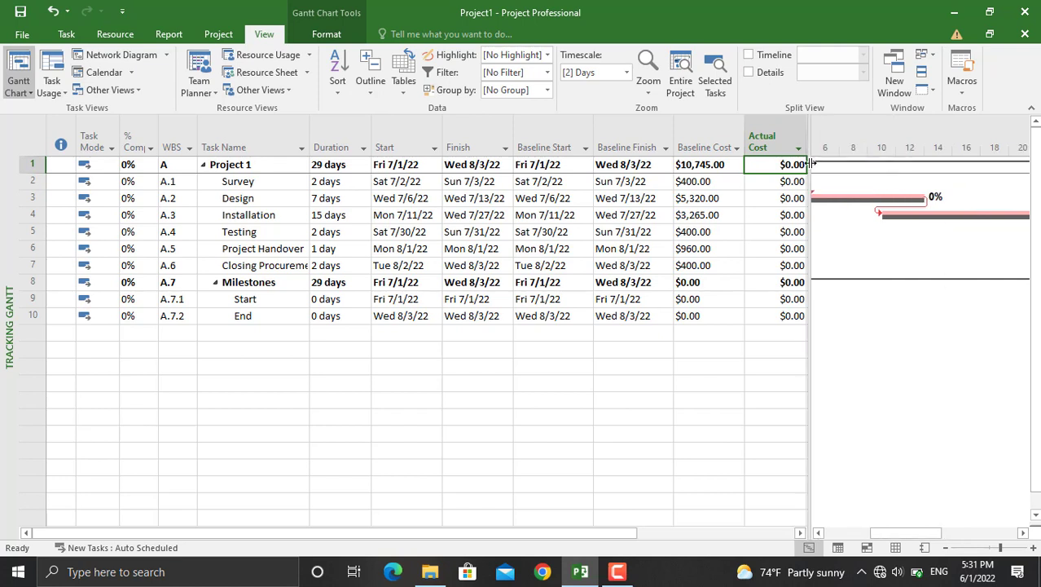
{"action": "left_click", "coordinate": [680, 88]}
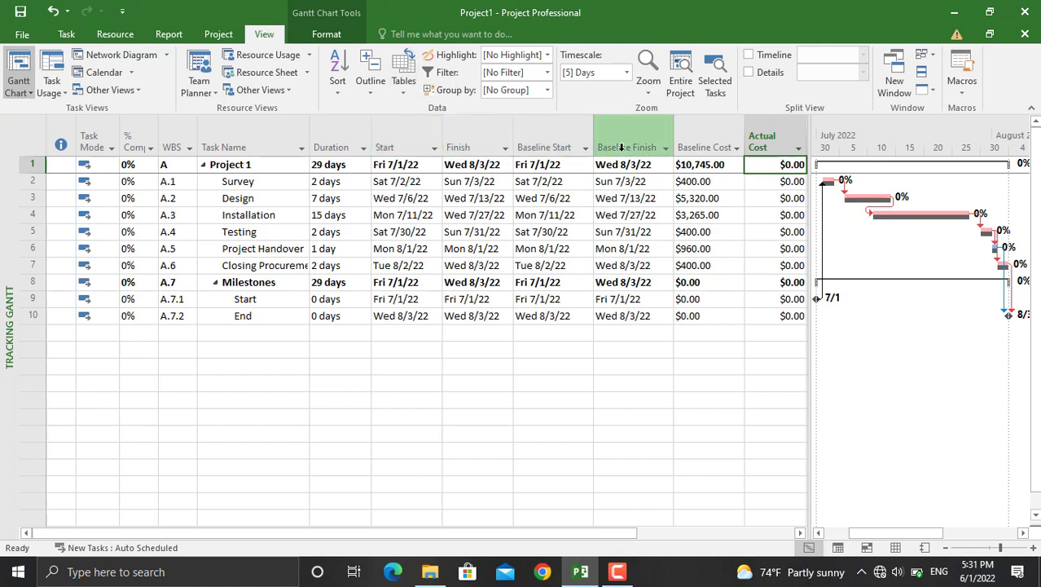
Step: Reschedule Survey to start Wed 7/6/22, moving it and removing its link
{"action": "left_click", "coordinate": [410, 183]}
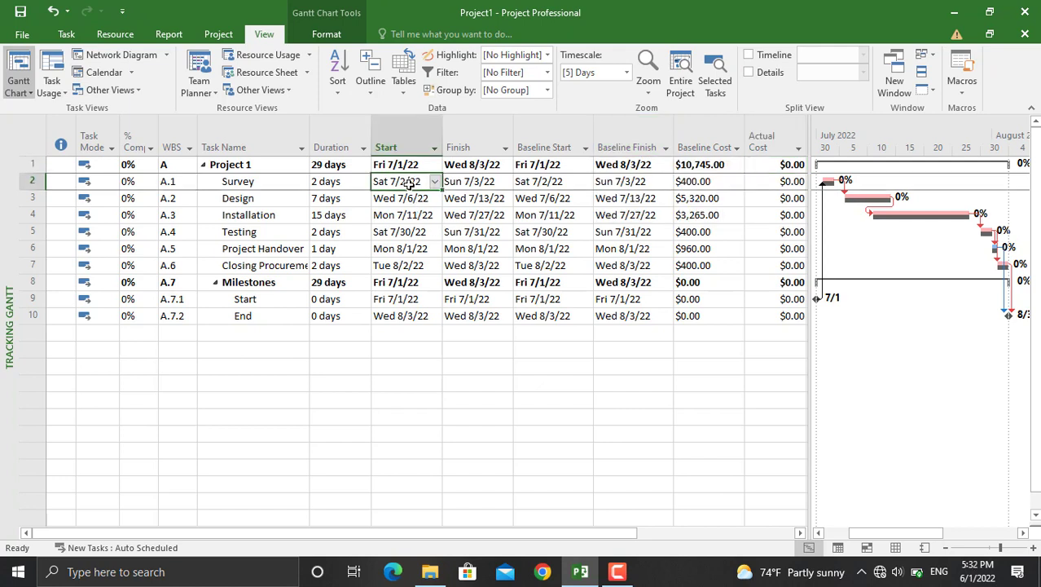
{"action": "left_click", "coordinate": [436, 182]}
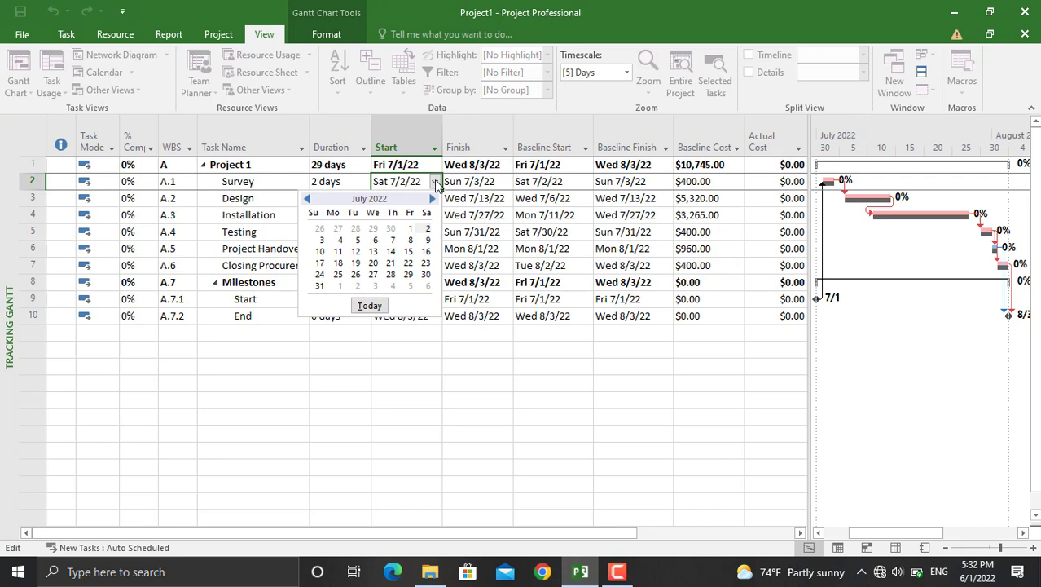
{"action": "left_click", "coordinate": [374, 241]}
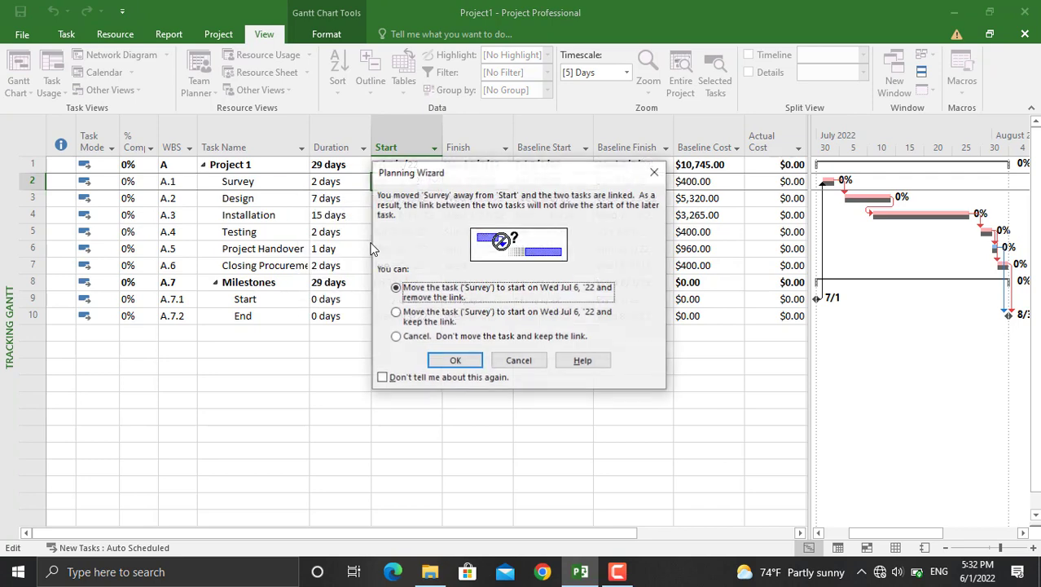
{"action": "left_click", "coordinate": [455, 360]}
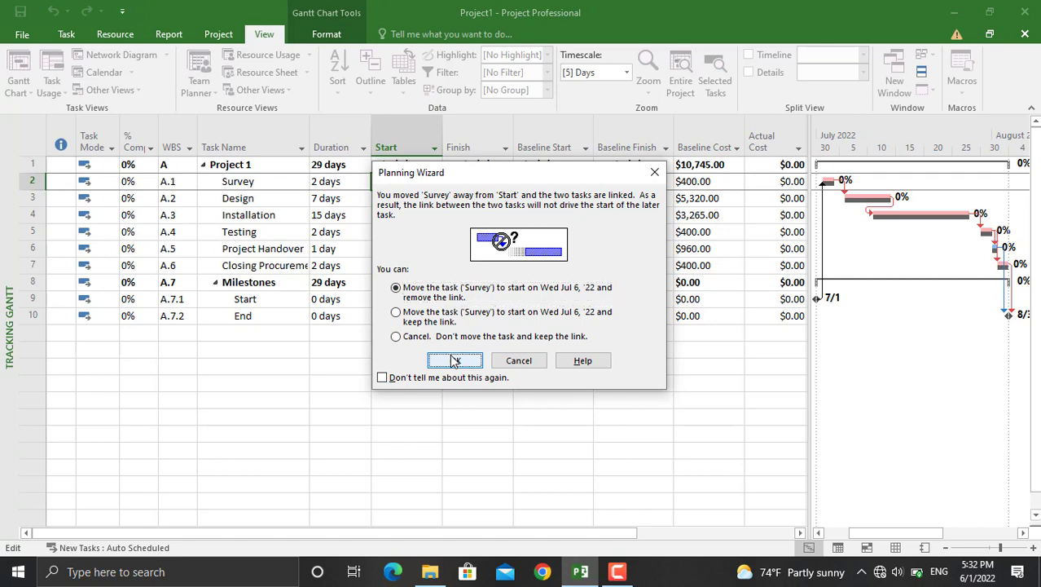